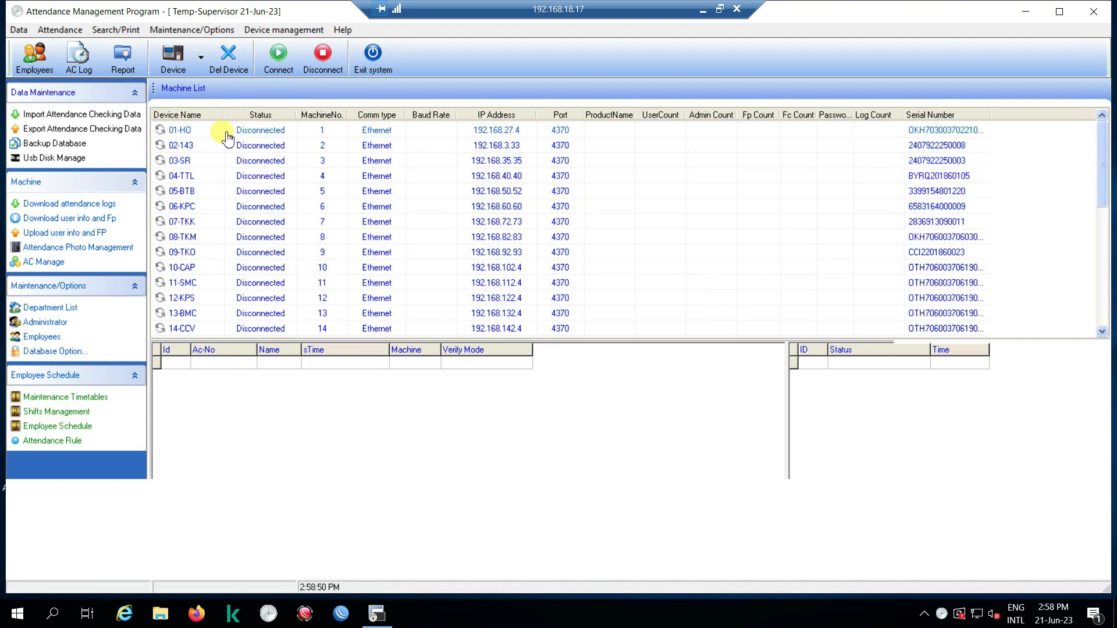
# Add a new record to the employee list, keeping the proposed AC No. and entering "name test" as the name.
pyautogui.click(249, 139)
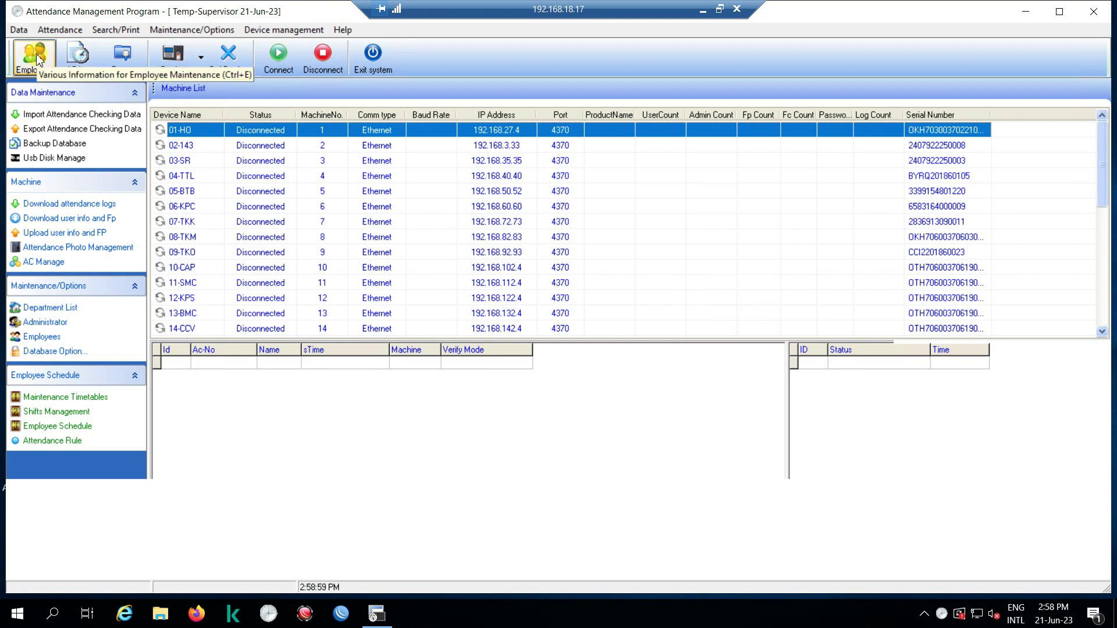
pyautogui.click(39, 68)
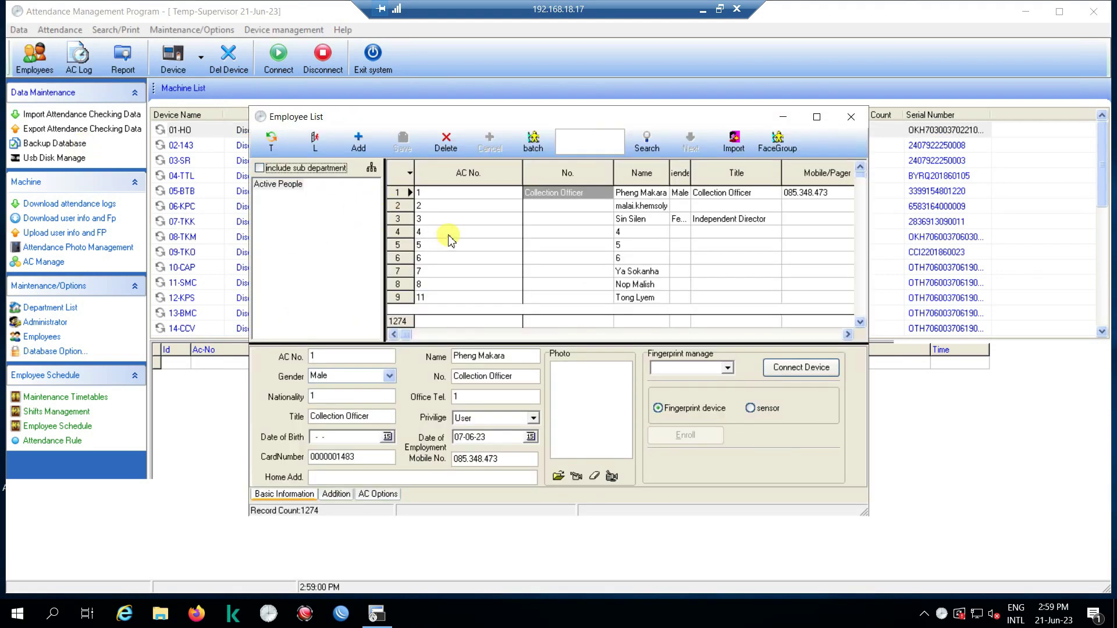
pyautogui.click(361, 142)
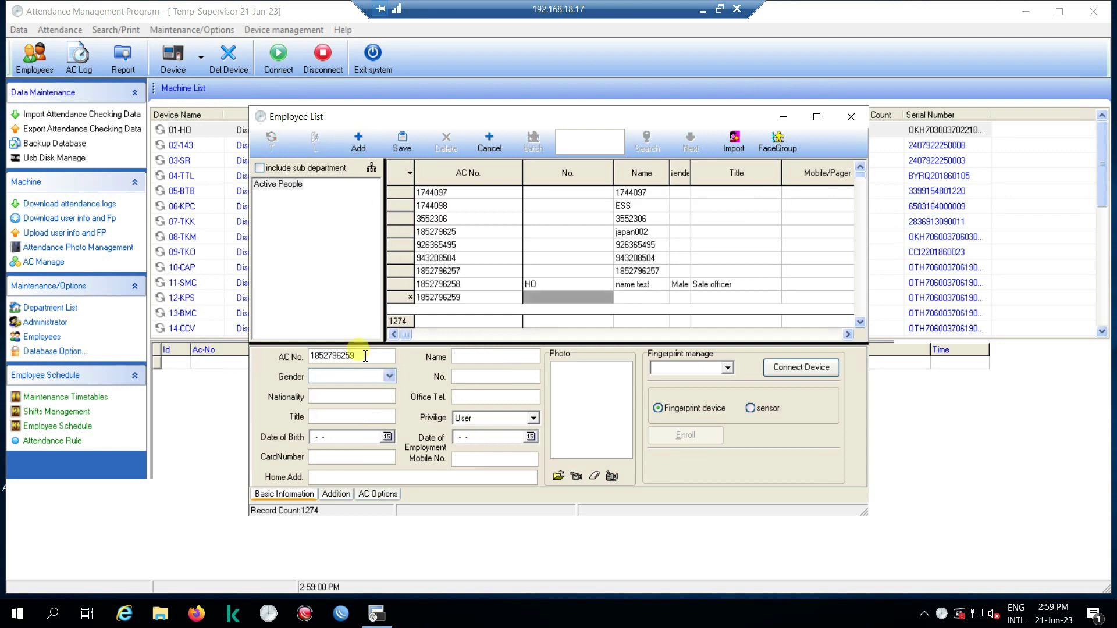
pyautogui.moveTo(371, 356); pyautogui.dragTo(311, 357)
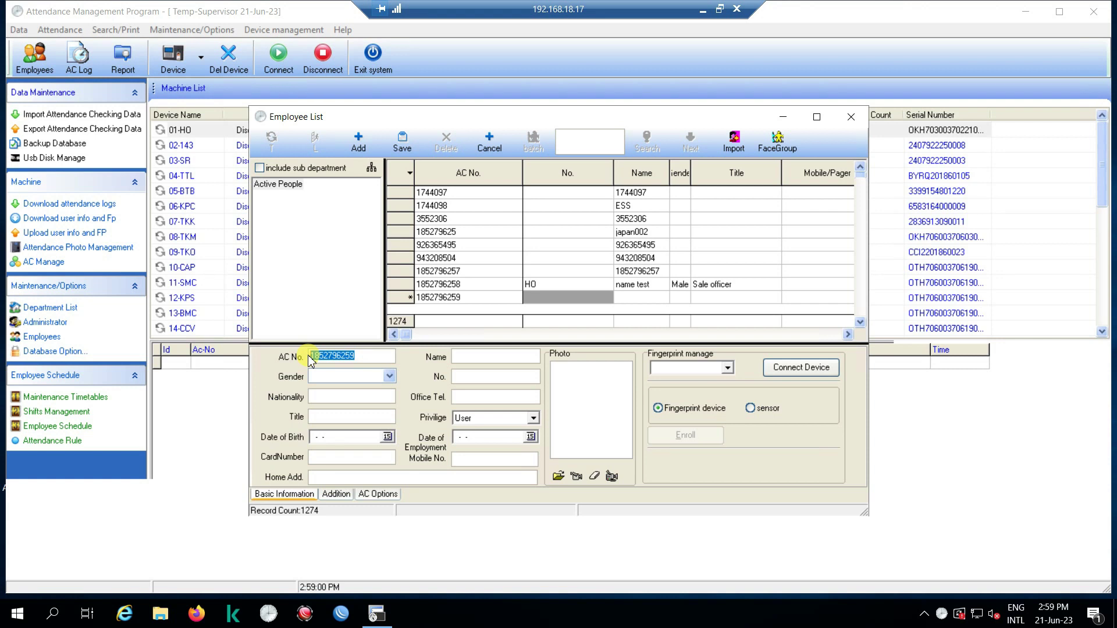
pyautogui.click(481, 358)
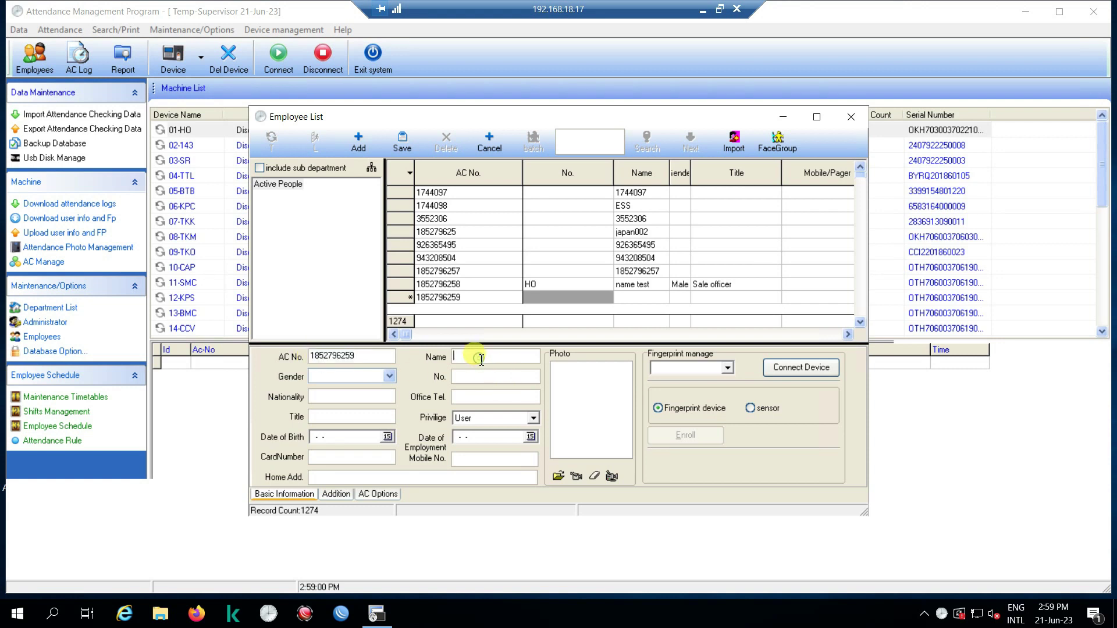
pyautogui.write('name test')
# Set the new employee's gender to Male, the No. field to HO and the nationality to khmer.
pyautogui.click(364, 375)
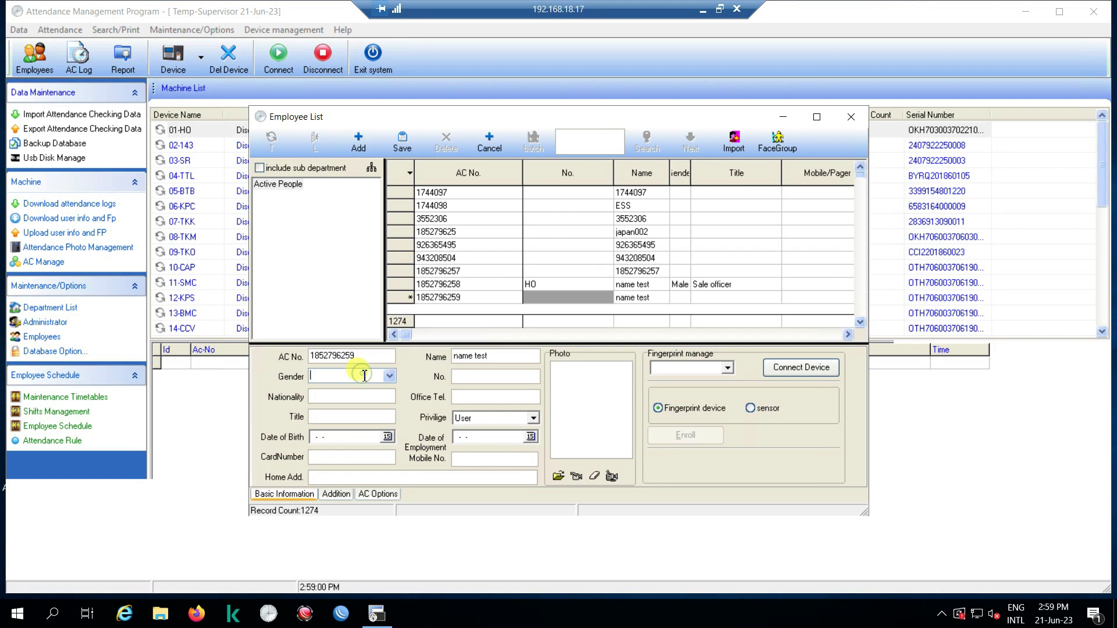
pyautogui.click(389, 376)
pyautogui.click(363, 388)
pyautogui.click(465, 376)
pyautogui.write('HO')
pyautogui.click(327, 400)
pyautogui.write('khmer')
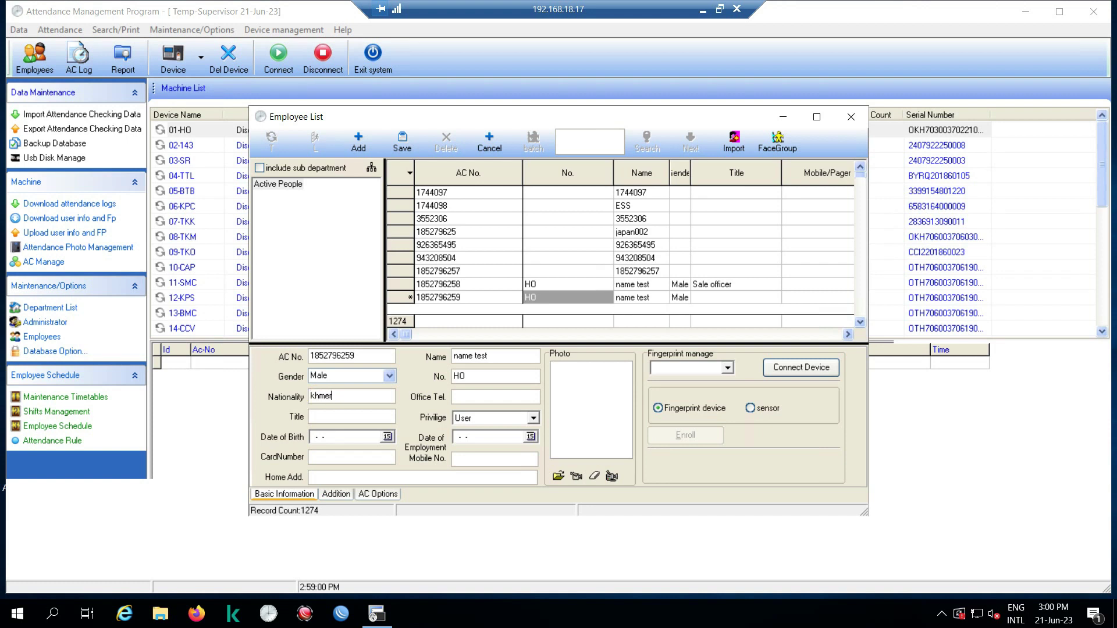
# Enter the new employee's office telephone number and set the title to Sale officer.
pyautogui.click(463, 397)
pyautogui.write('0123456789')
pyautogui.click(352, 417)
pyautogui.write('Sale officer')
# Fill in the new employee's date of birth from the calendar.
pyautogui.click(385, 437)
pyautogui.click(266, 450)
pyautogui.click(266, 451)
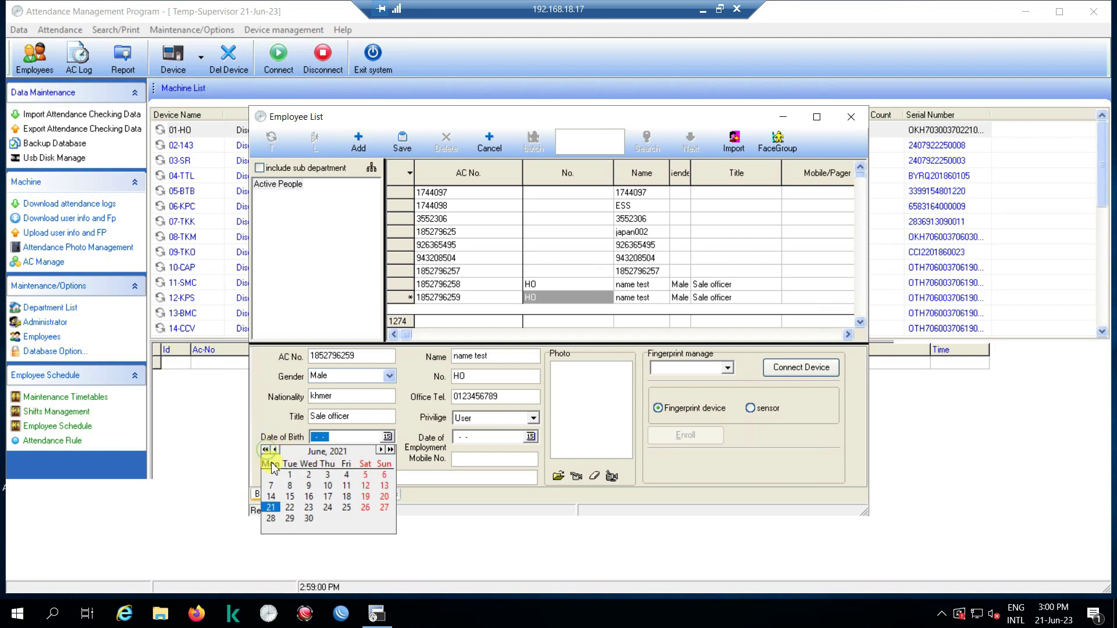
pyautogui.click(290, 486)
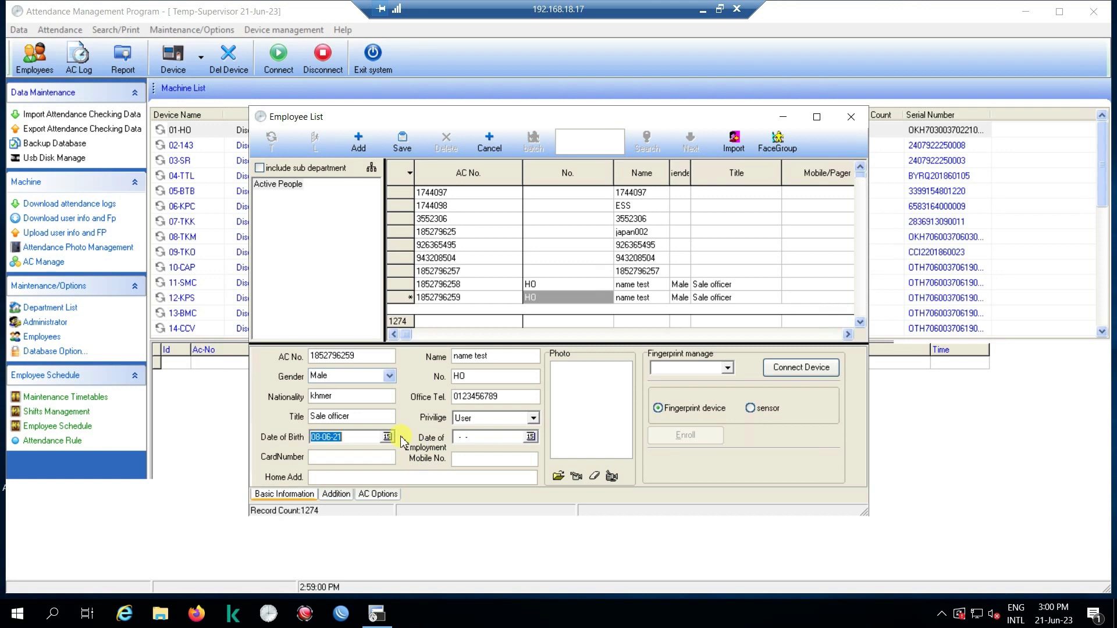
# Set the new employee's date of employment to 21-06-23.
pyautogui.click(480, 437)
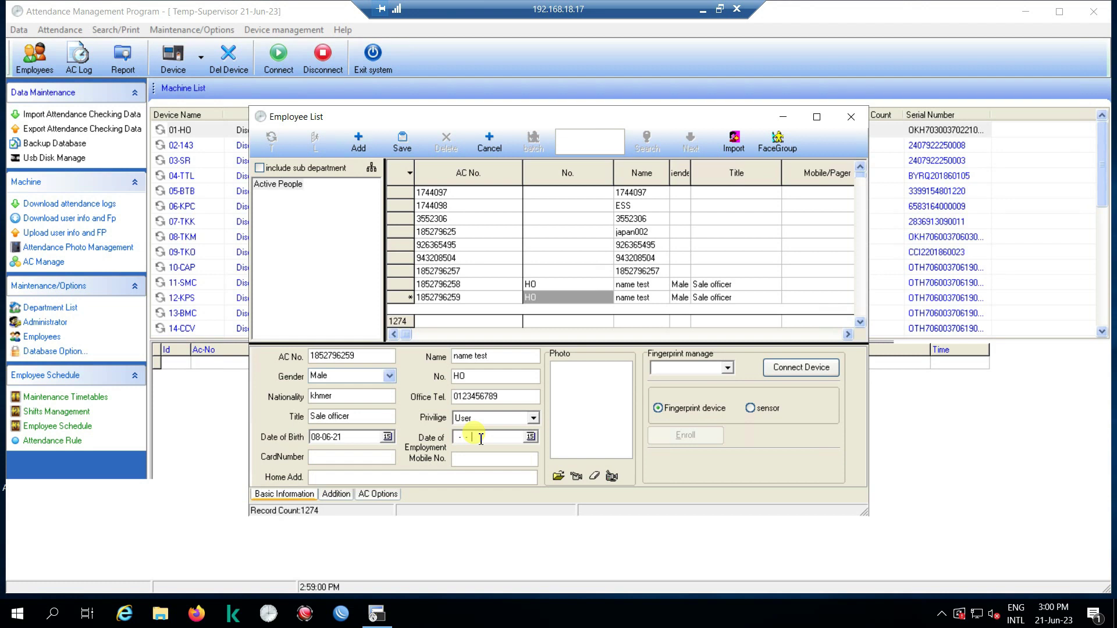
pyautogui.click(530, 437)
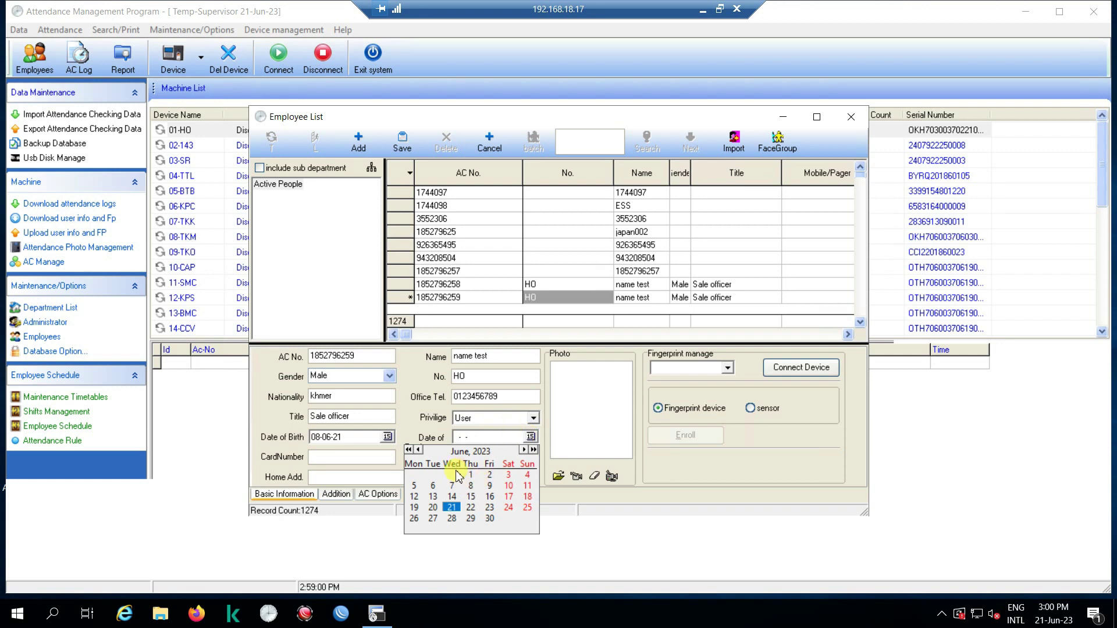
pyautogui.click(454, 507)
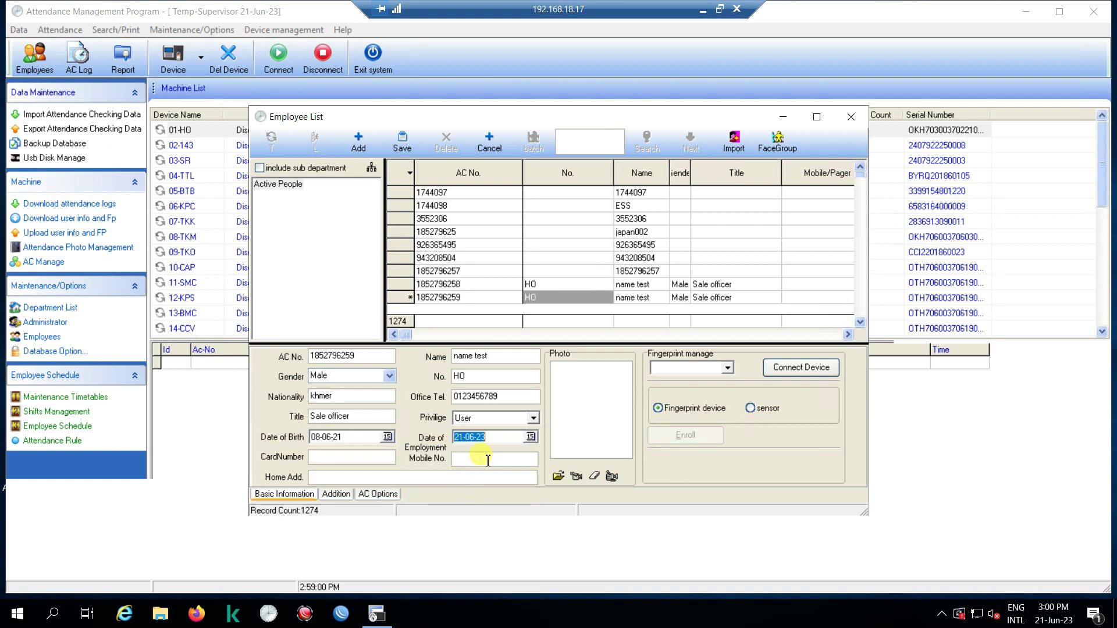
pyautogui.click(498, 438)
pyautogui.doubleClick(475, 437)
# Save the new employee record, leaving the card number, mobile number and home address empty.
pyautogui.click(475, 459)
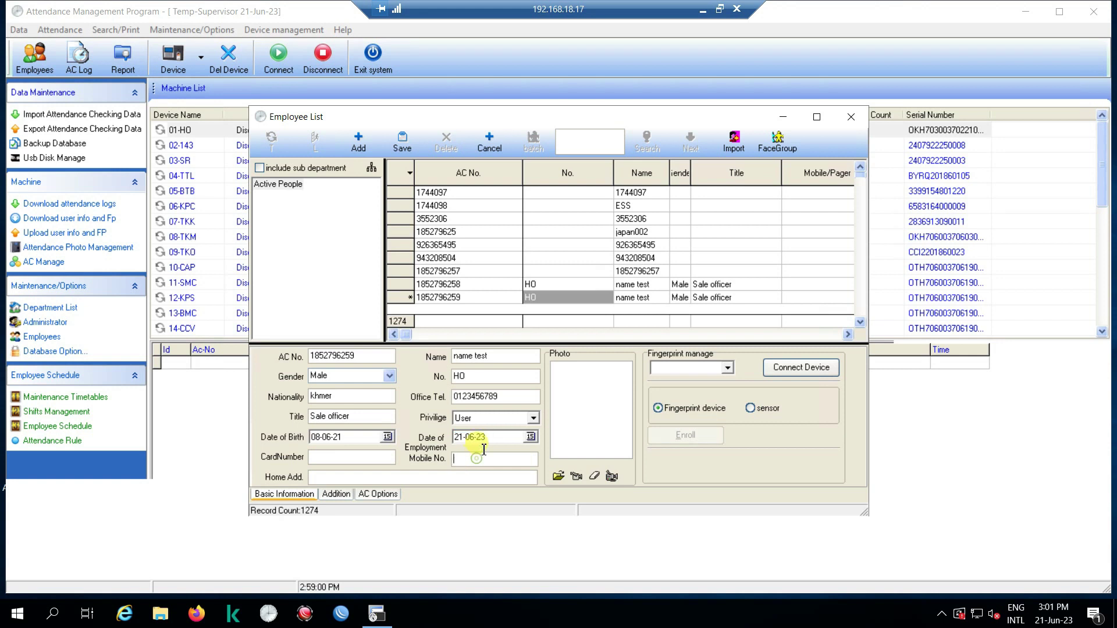
pyautogui.click(384, 459)
pyautogui.click(362, 441)
pyautogui.click(486, 438)
pyautogui.click(361, 459)
pyautogui.click(474, 459)
pyautogui.click(371, 477)
pyautogui.click(406, 142)
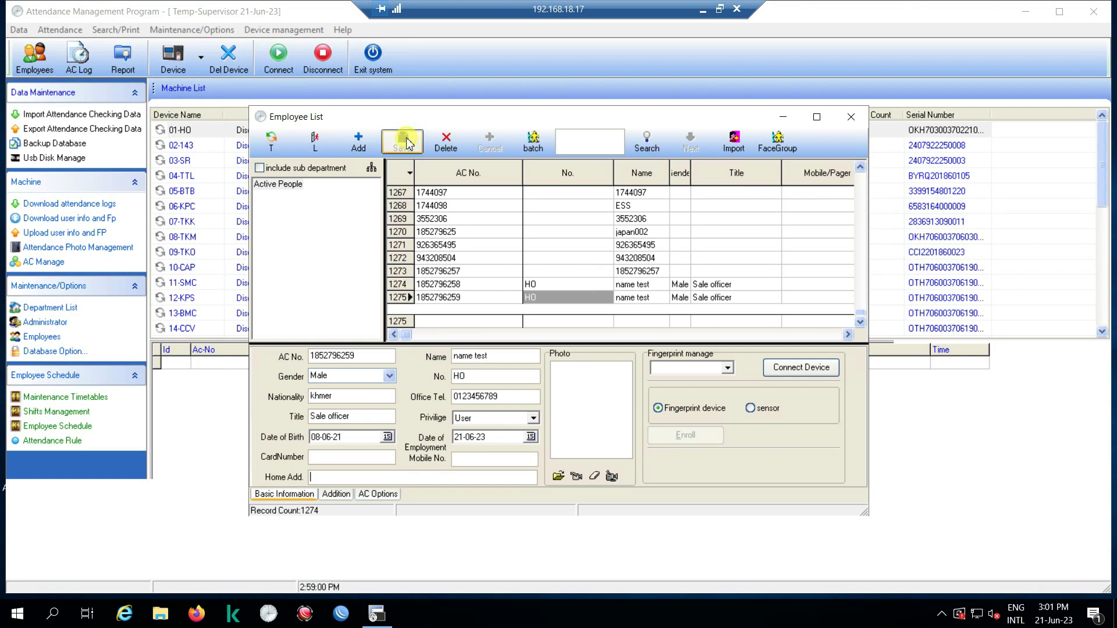
# Select the newly saved employee's row and connect to the 01-HO device for fingerprint management.
pyautogui.click(618, 298)
pyautogui.click(714, 298)
pyautogui.click(680, 298)
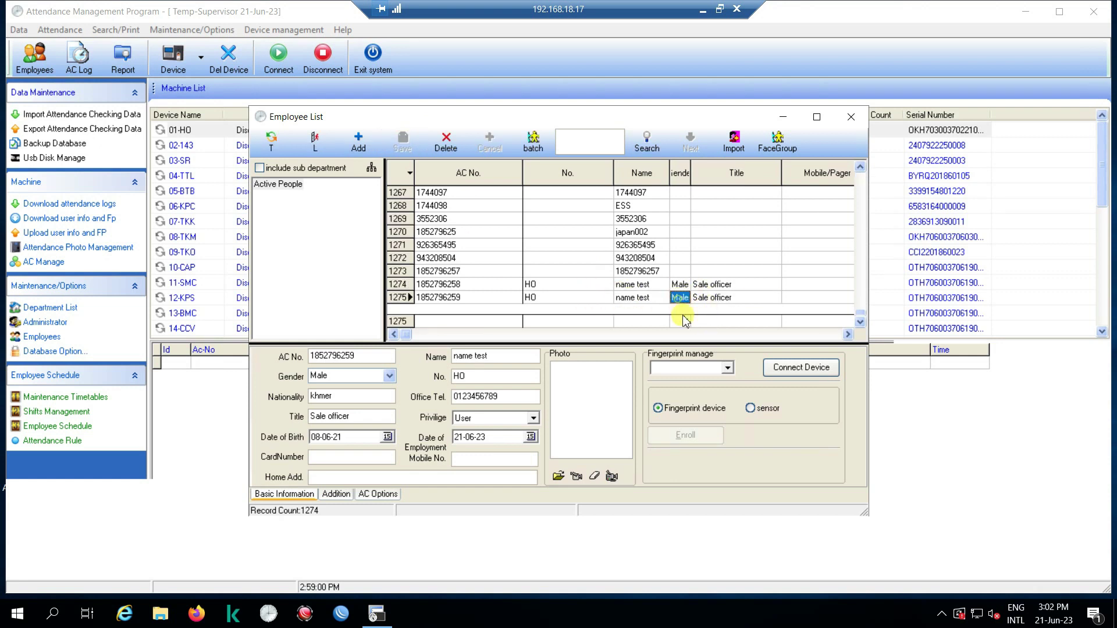
pyautogui.click(503, 297)
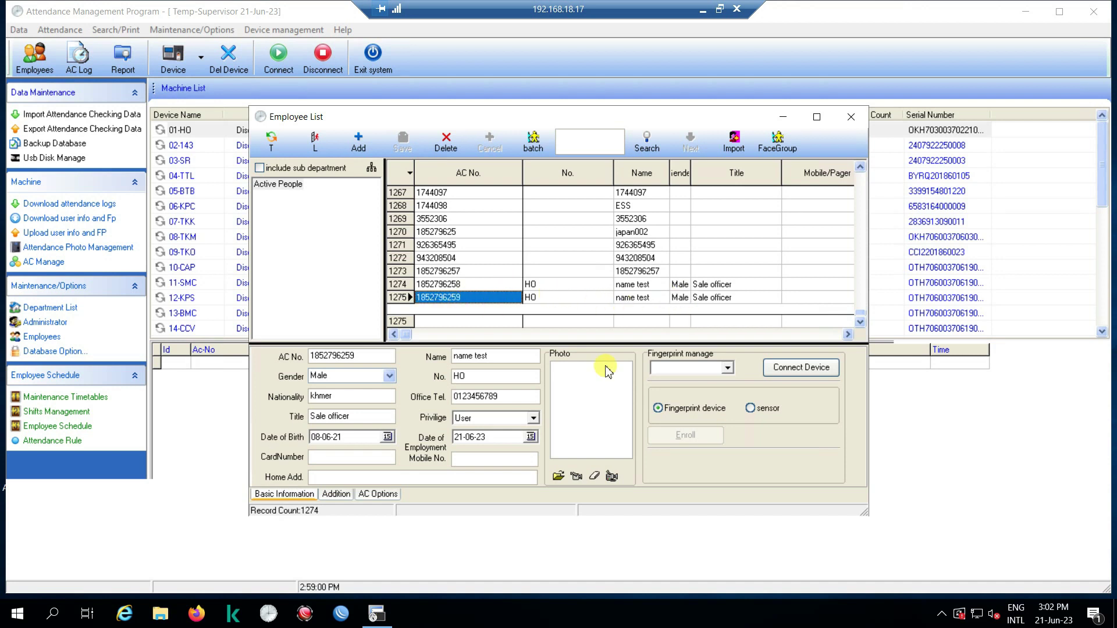
pyautogui.click(728, 368)
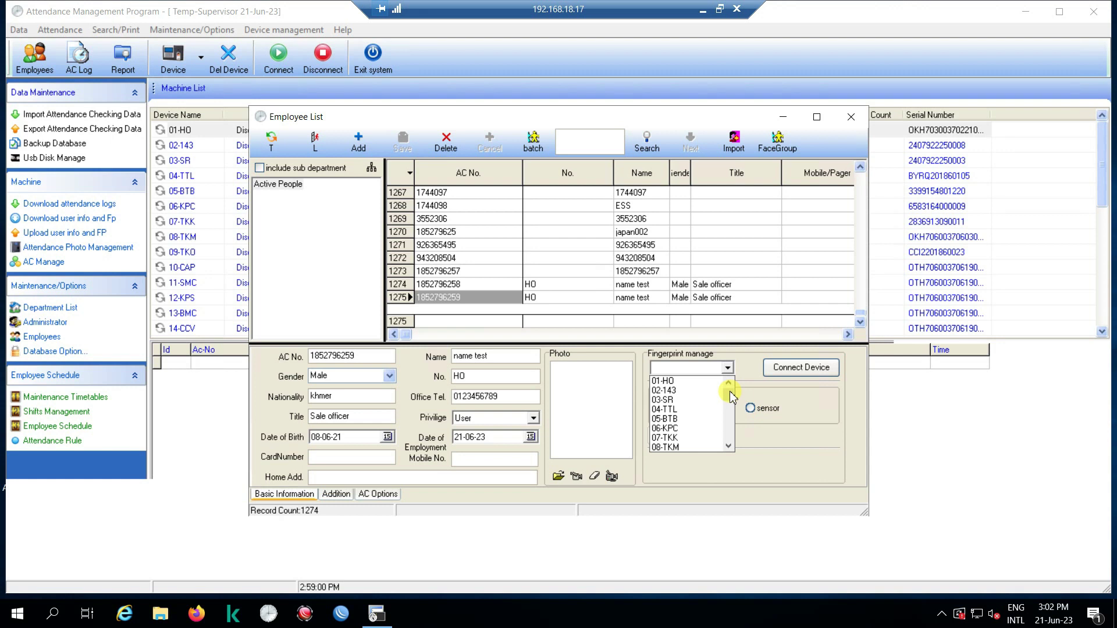
pyautogui.click(693, 384)
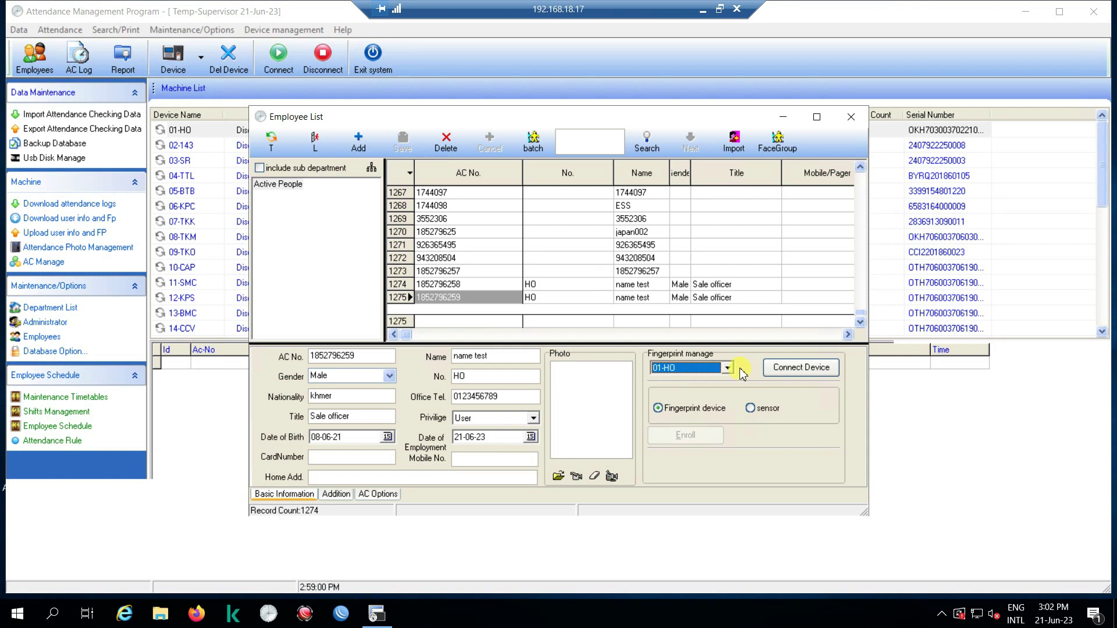
pyautogui.click(815, 371)
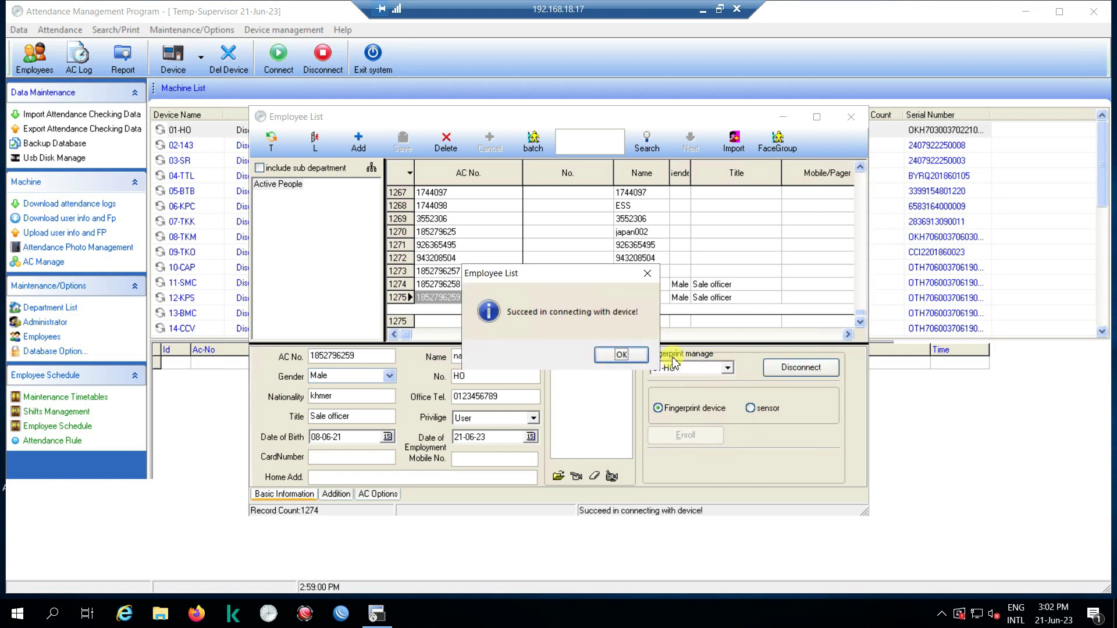
pyautogui.click(636, 356)
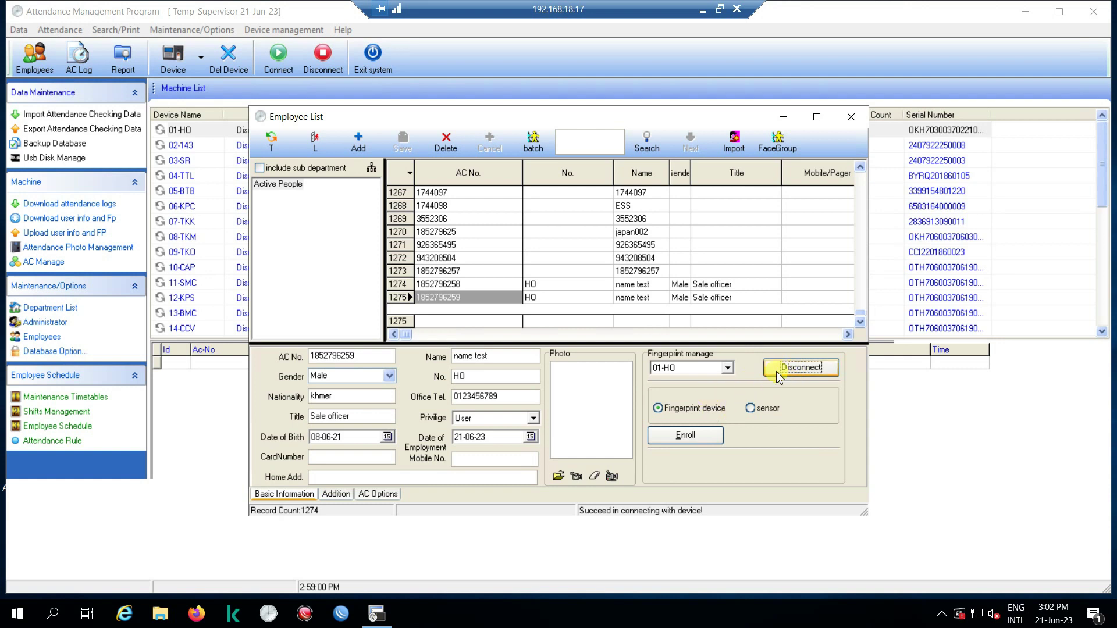
# Try to enroll the new employee's right thumb in the fingerprint registration, then close it.
pyautogui.click(700, 439)
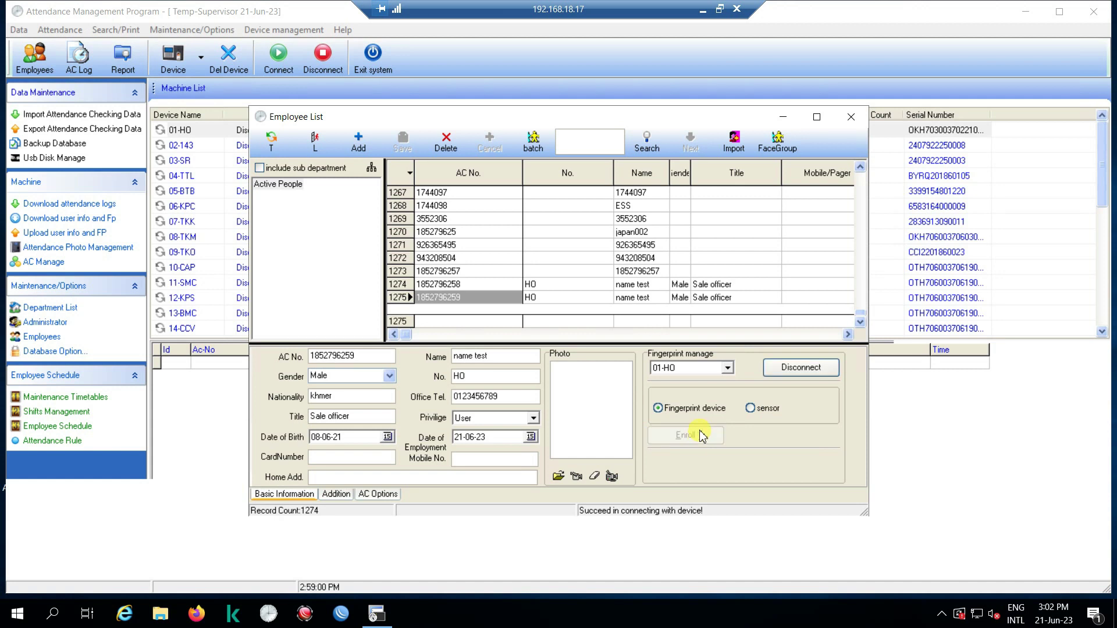
pyautogui.moveTo(560, 158); pyautogui.dragTo(508, 52)
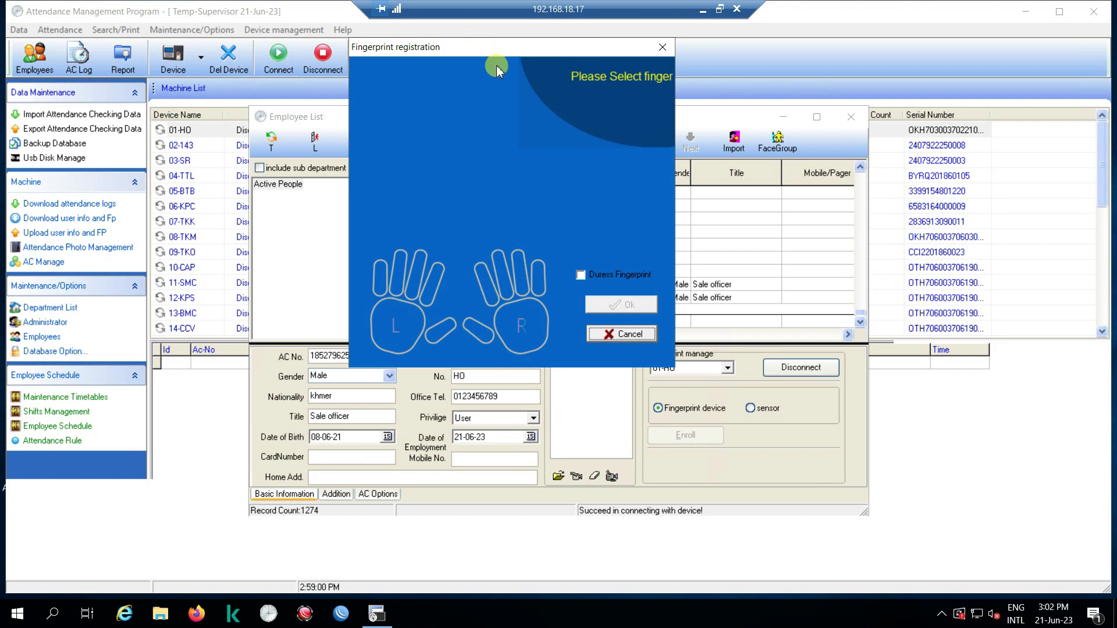
pyautogui.click(481, 335)
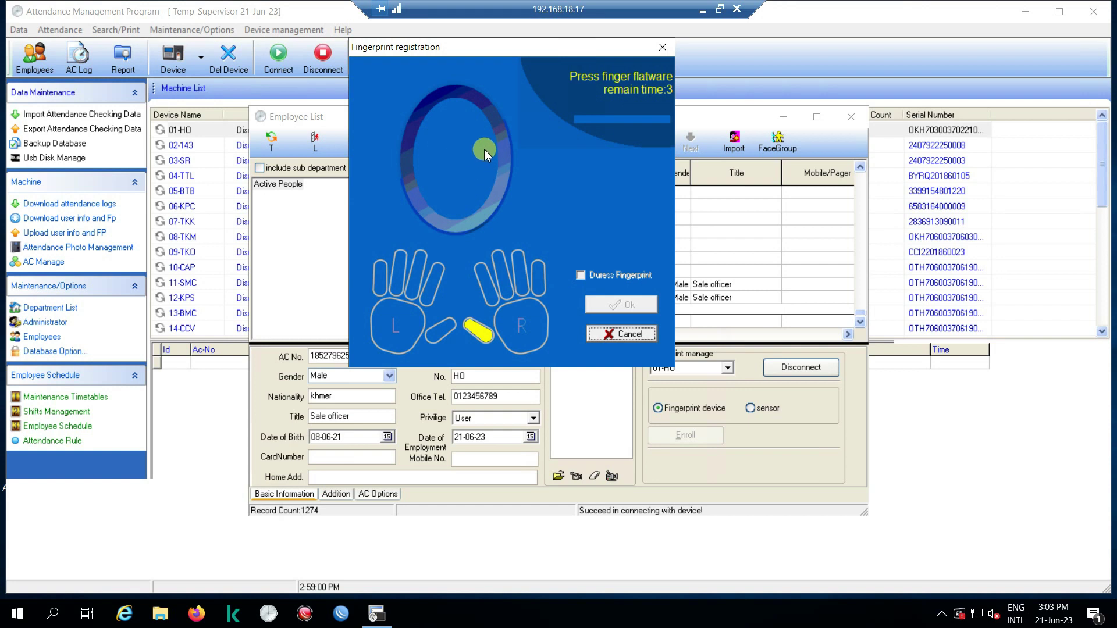
pyautogui.moveTo(496, 257); pyautogui.dragTo(478, 335)
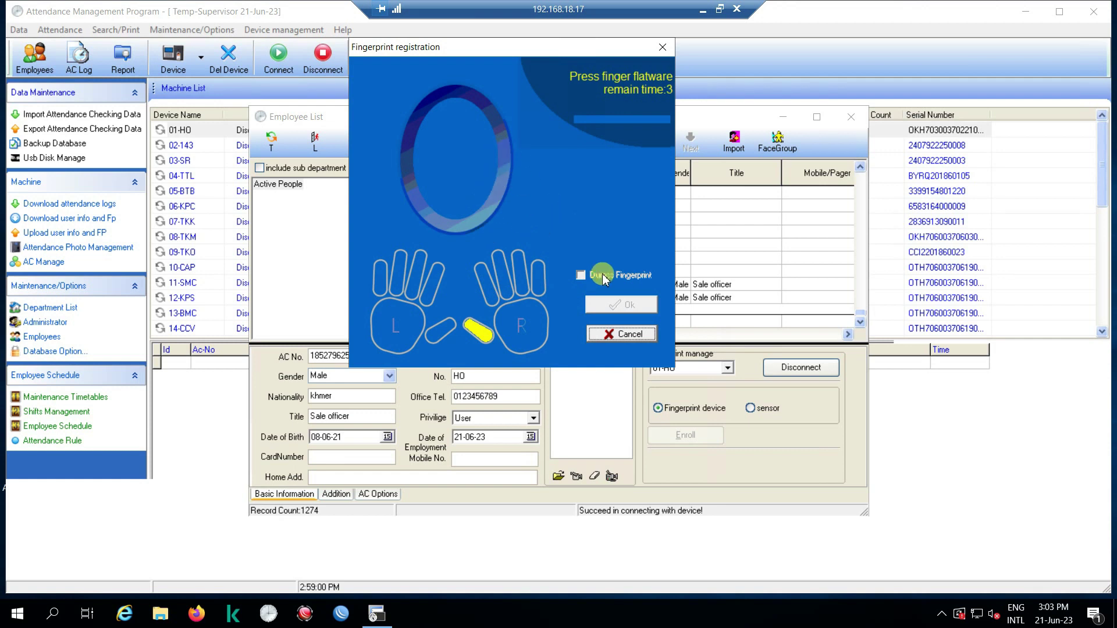
pyautogui.click(640, 305)
pyautogui.click(662, 49)
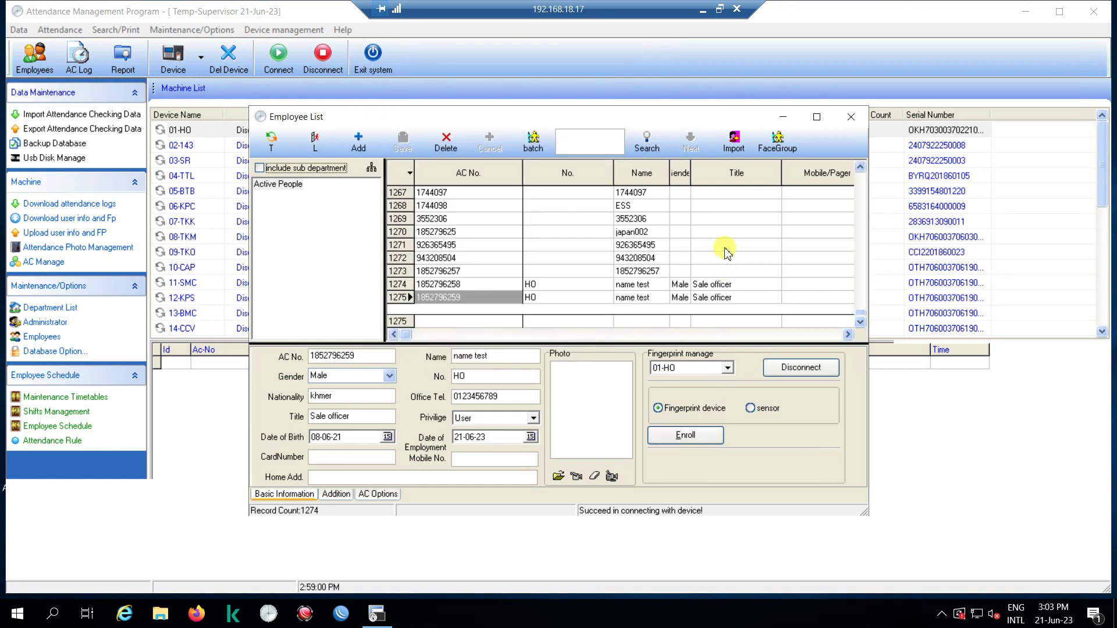
pyautogui.click(525, 299)
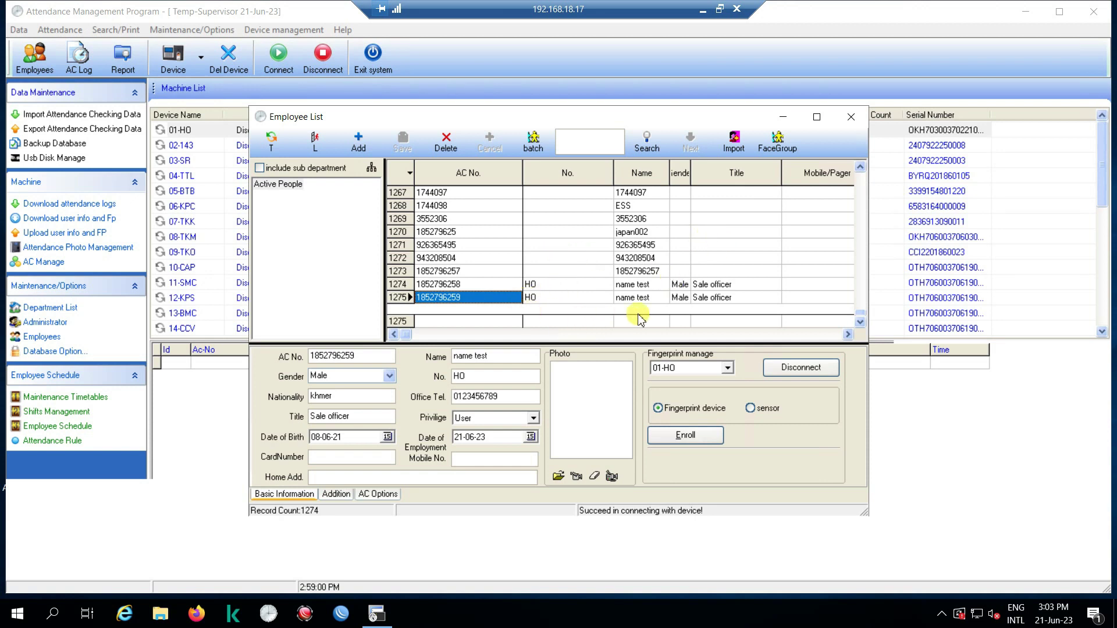
pyautogui.click(544, 305)
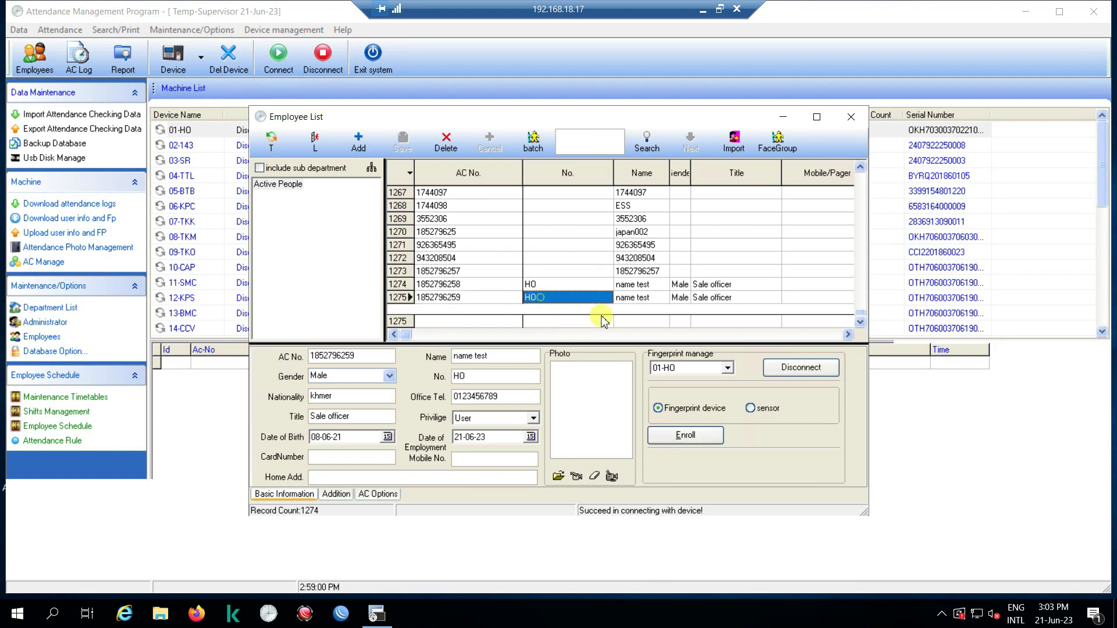
pyautogui.click(632, 303)
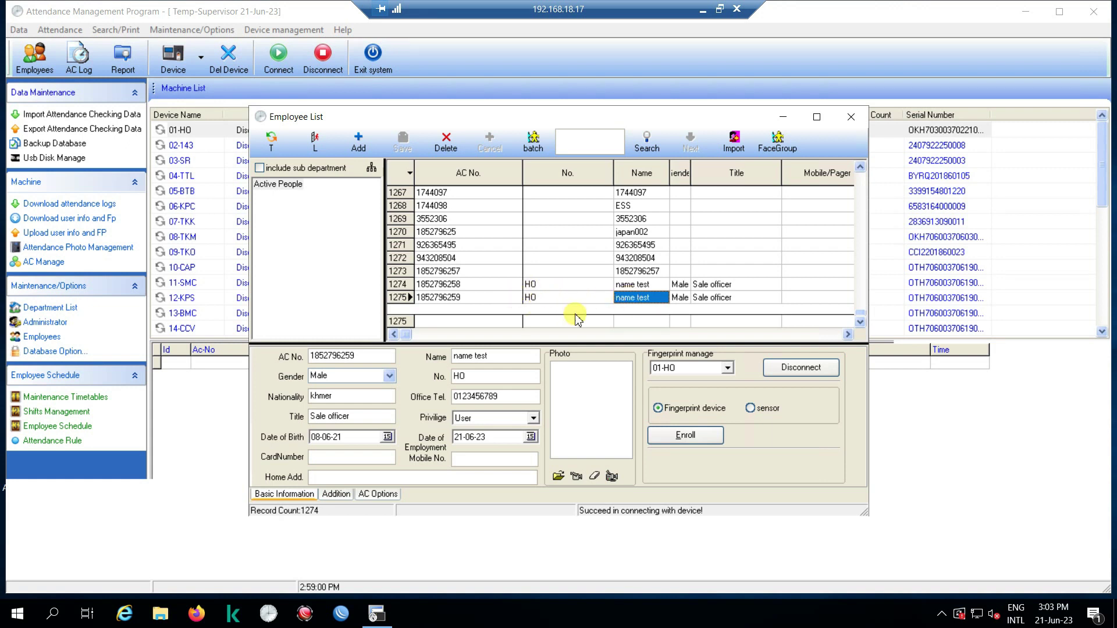
pyautogui.click(514, 297)
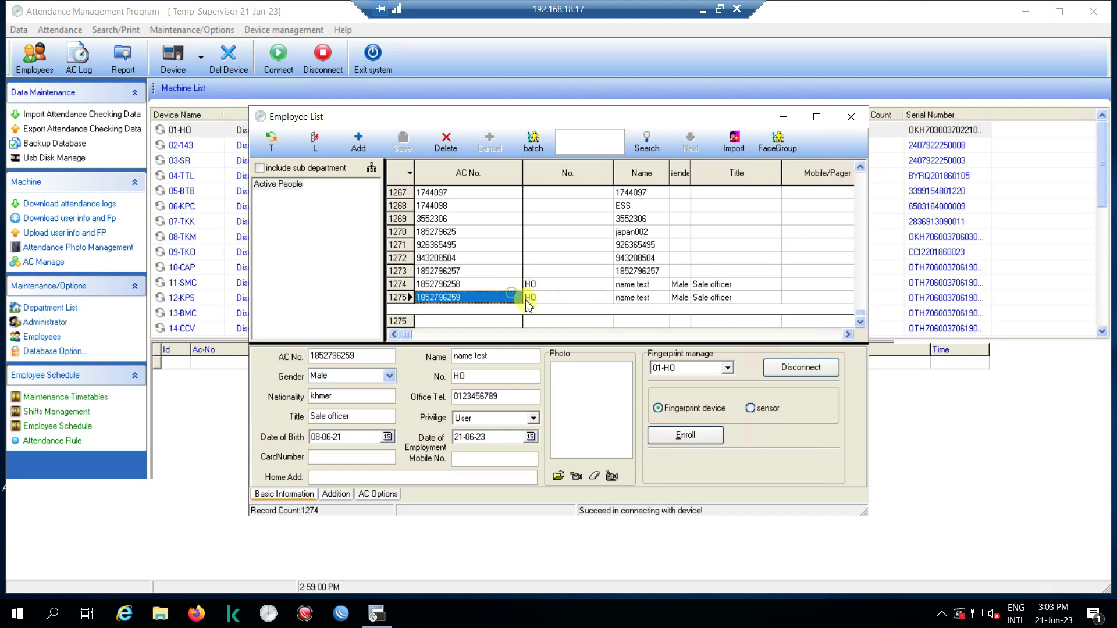
pyautogui.click(627, 298)
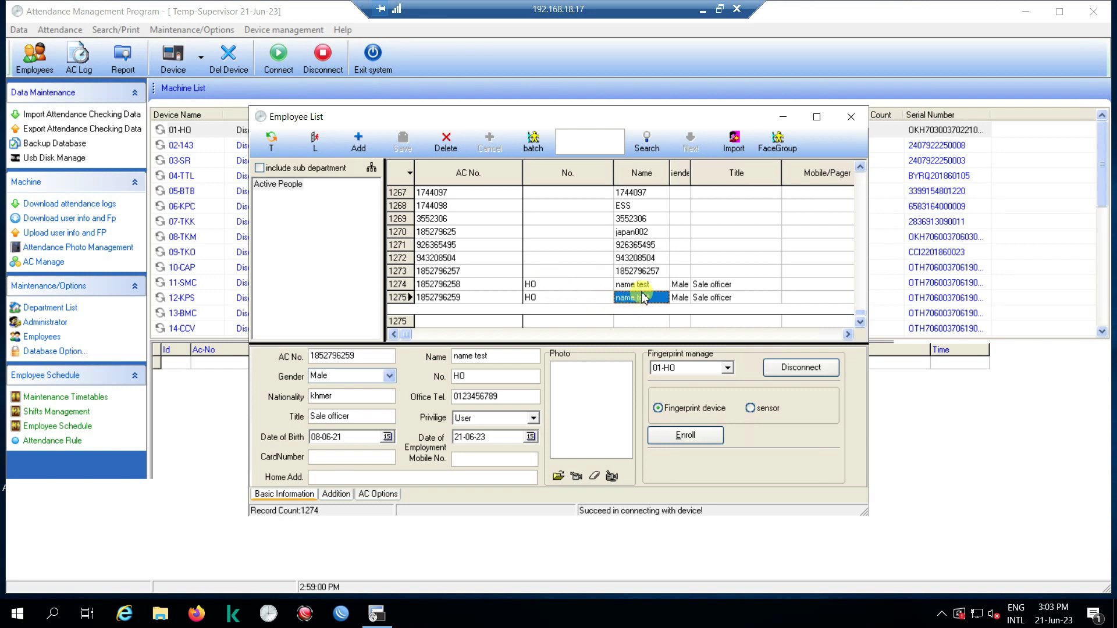
# Close the employee list and connect the 01-HO machine in the machine list.
pyautogui.click(852, 123)
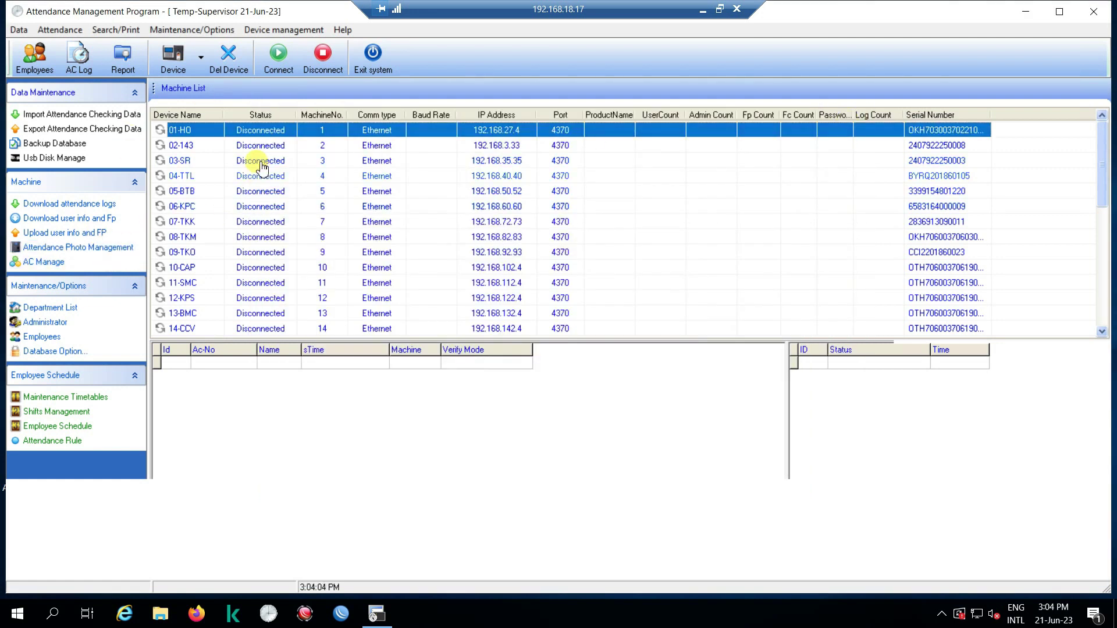
pyautogui.click(257, 145)
pyautogui.click(254, 131)
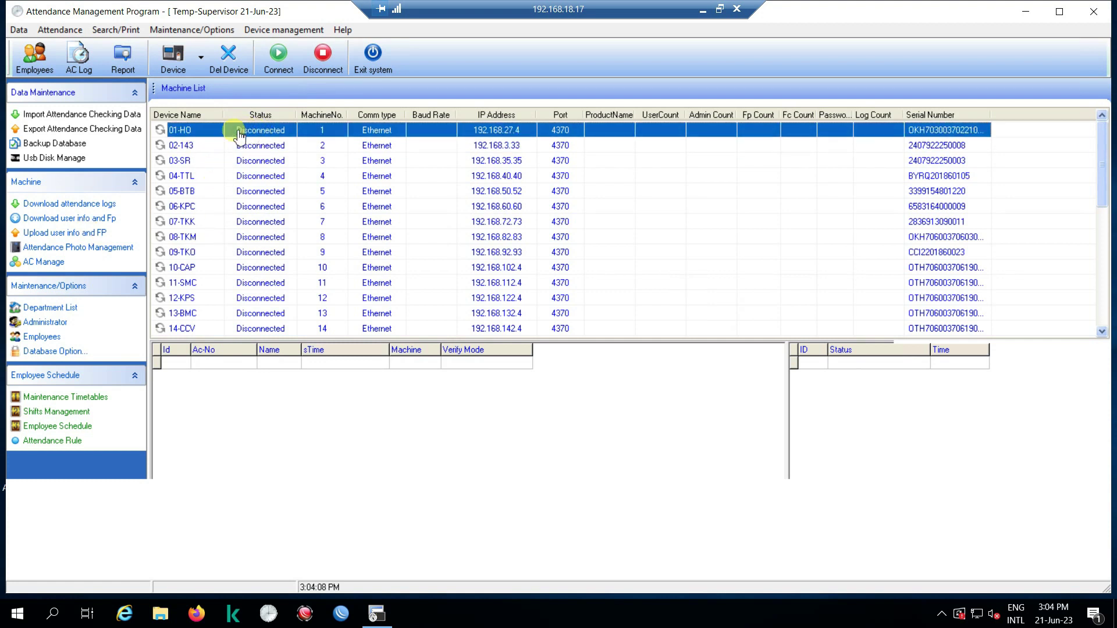
pyautogui.click(277, 58)
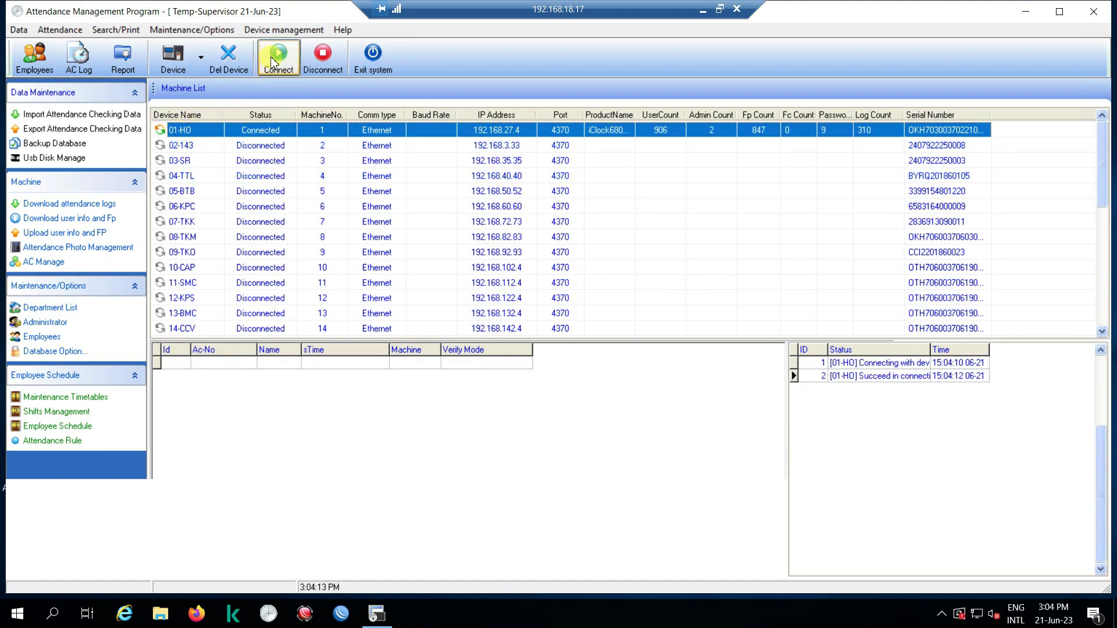
pyautogui.click(177, 129)
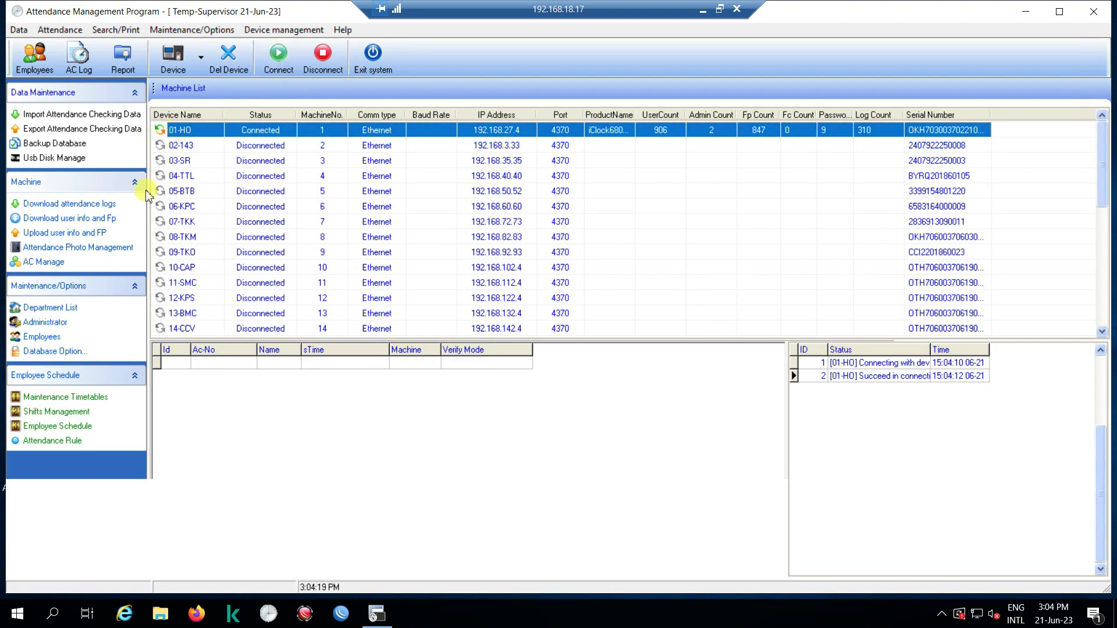
# Open the user info and fingerprint upload for the 01-HO device and clear the selection of all users.
pyautogui.click(79, 234)
pyautogui.click(239, 132)
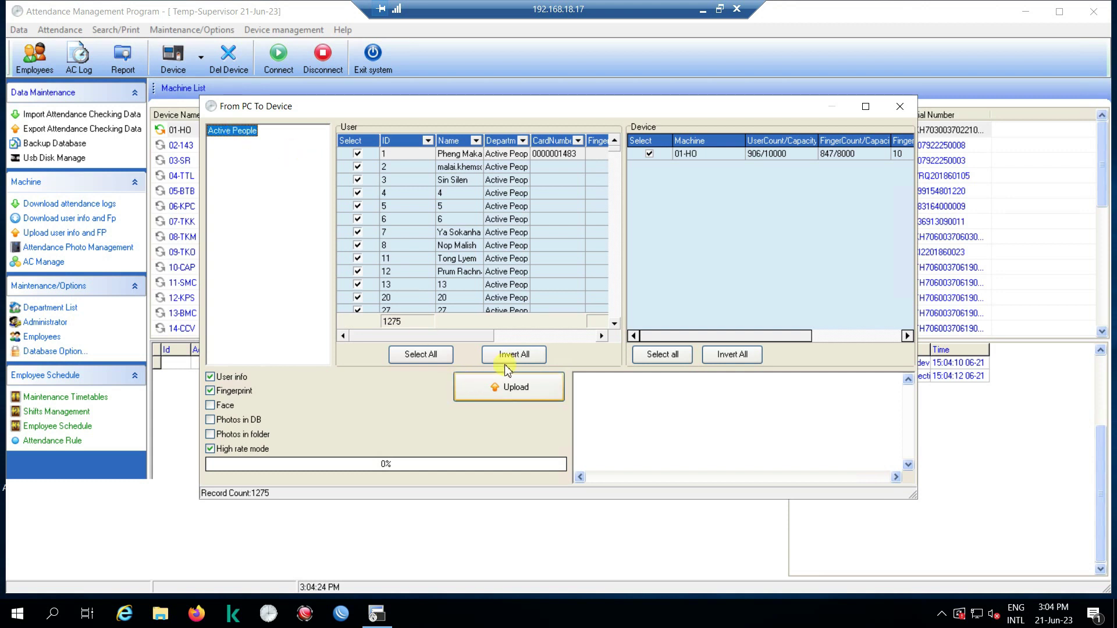
pyautogui.click(523, 356)
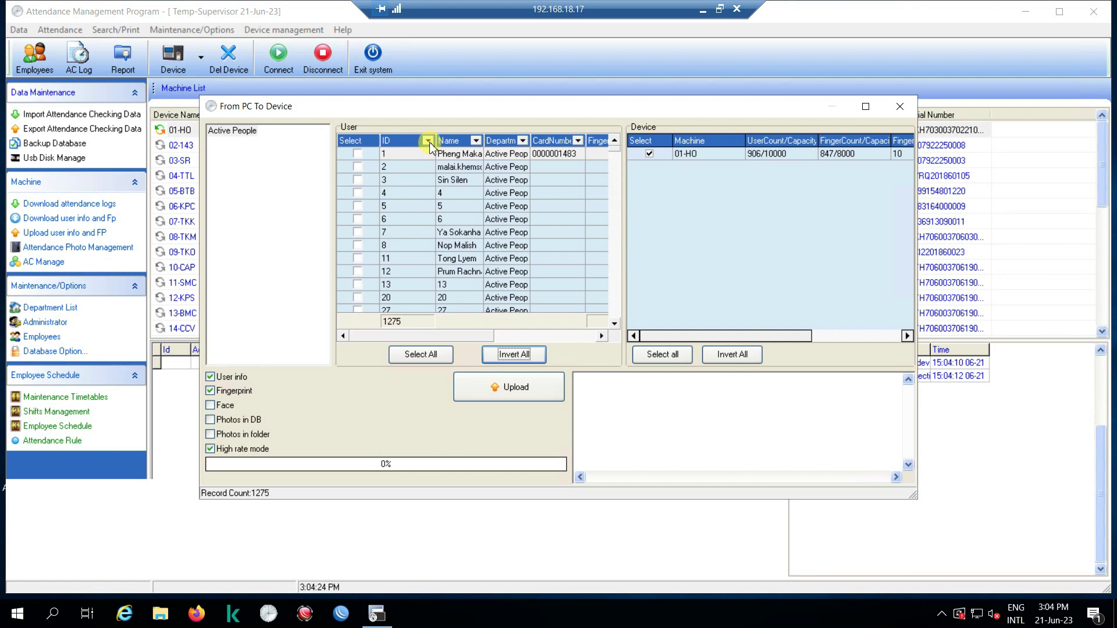
# Select only the new employee in the last row of the user list and upload the user info and fingerprint to 01-HO.
pyautogui.click(615, 150)
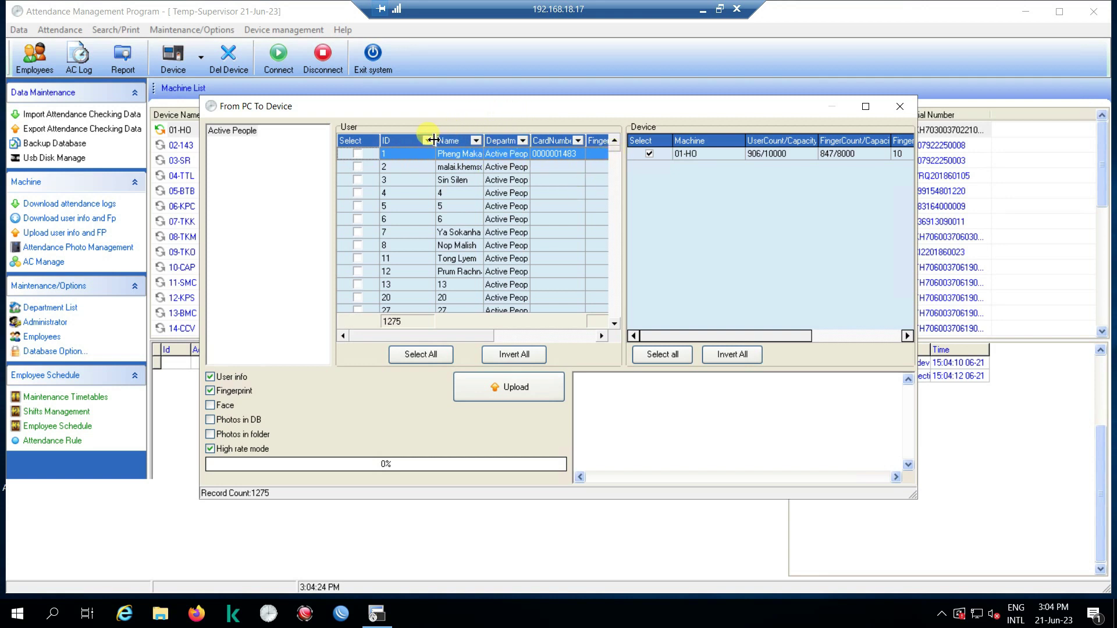
pyautogui.click(428, 141)
pyautogui.click(411, 160)
pyautogui.click(674, 369)
pyautogui.scroll(-2, 617, 158)
pyautogui.moveTo(617, 158); pyautogui.dragTo(621, 319)
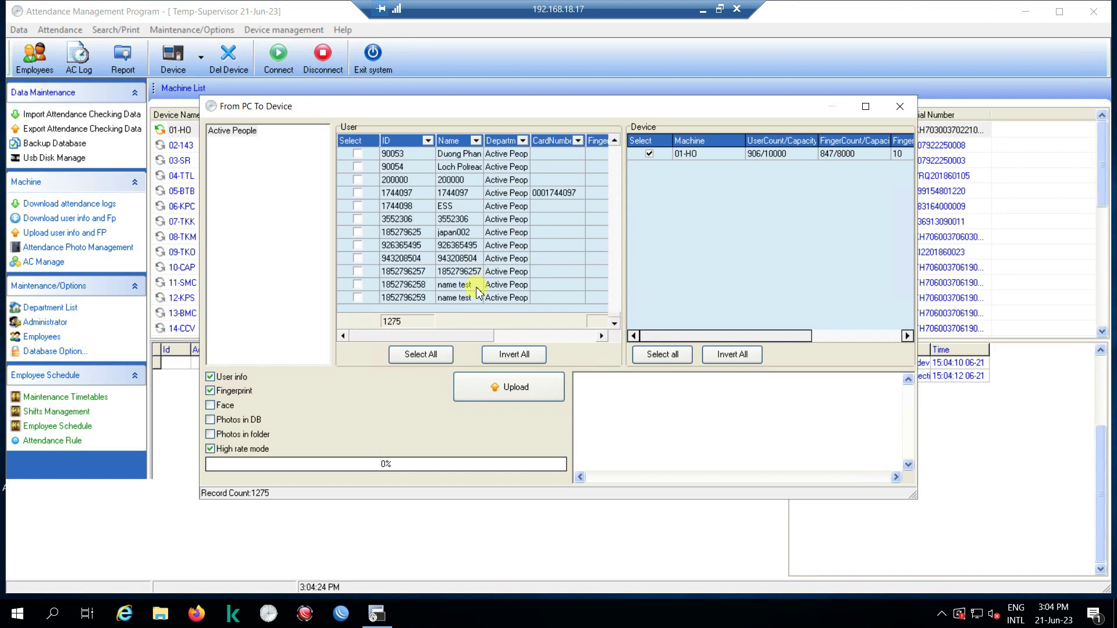
pyautogui.click(417, 303)
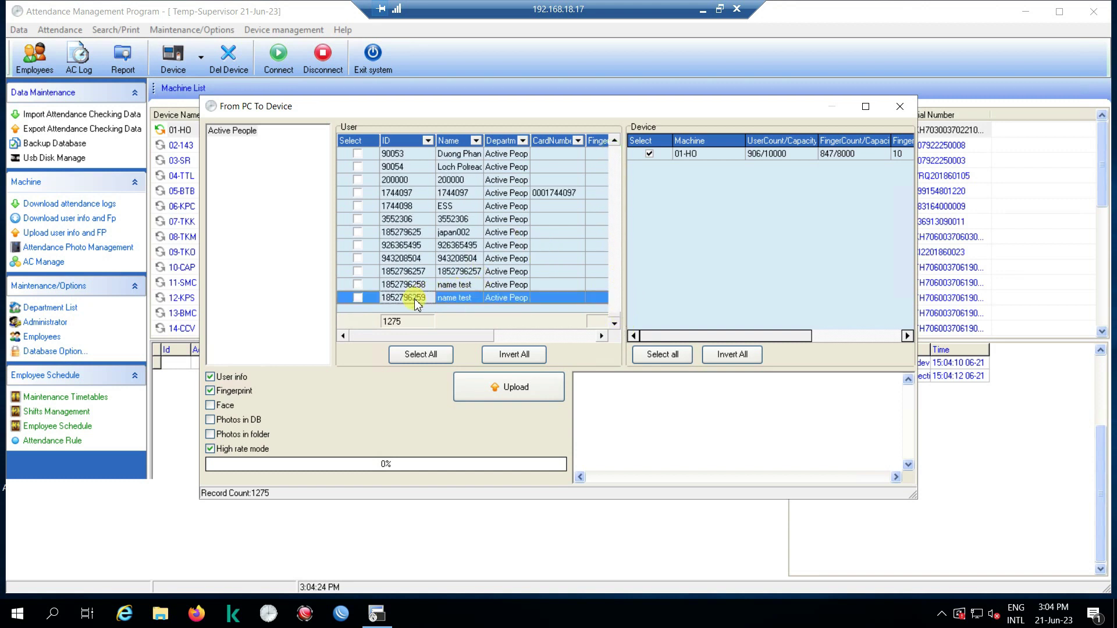
pyautogui.click(357, 298)
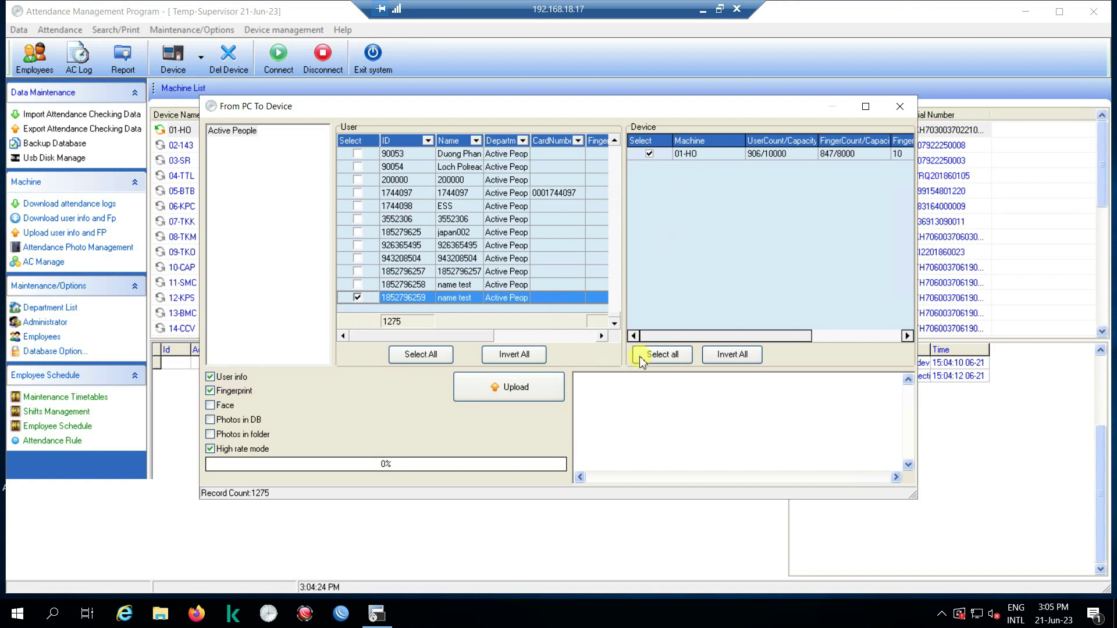
pyautogui.click(522, 393)
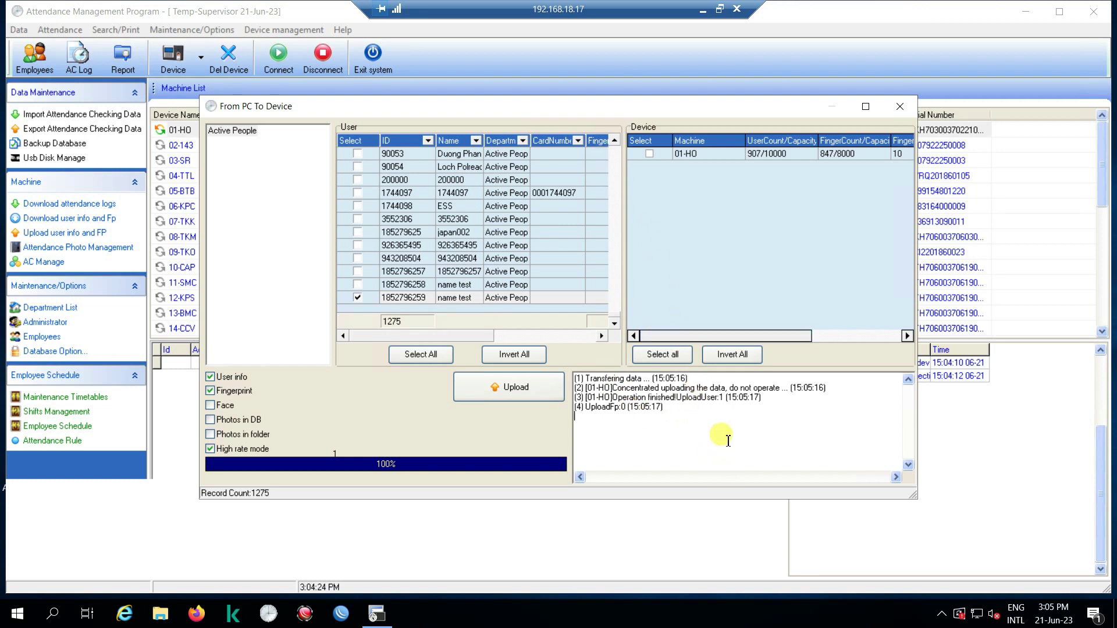
# Examine the upload log for the user and fingerprint transfer results on the 01-HO device.
pyautogui.moveTo(724, 398); pyautogui.dragTo(730, 408)
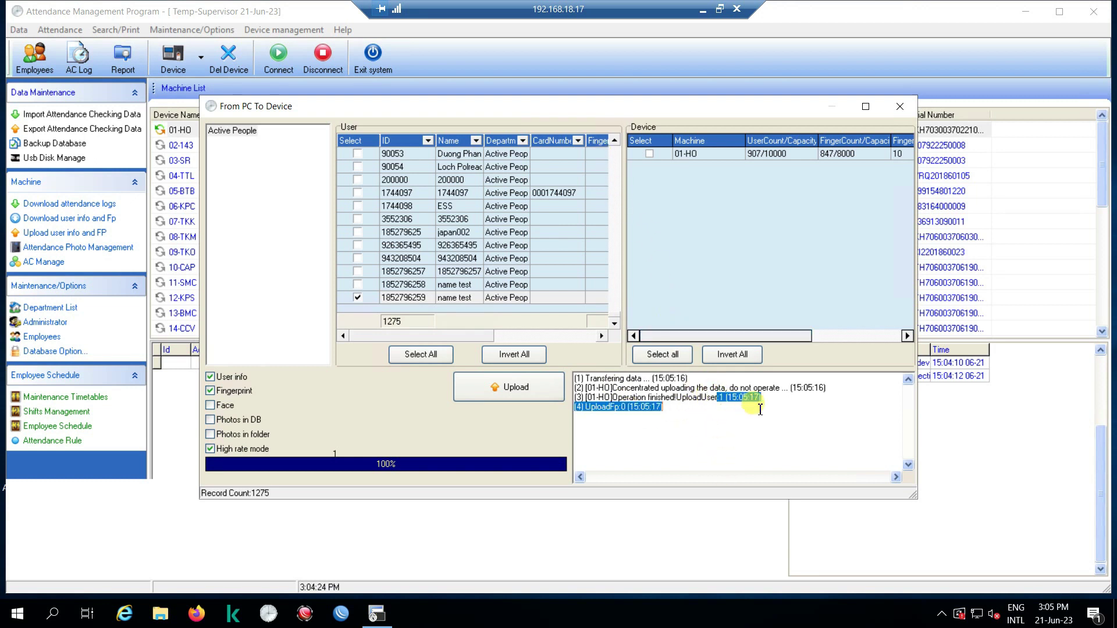
pyautogui.click(733, 402)
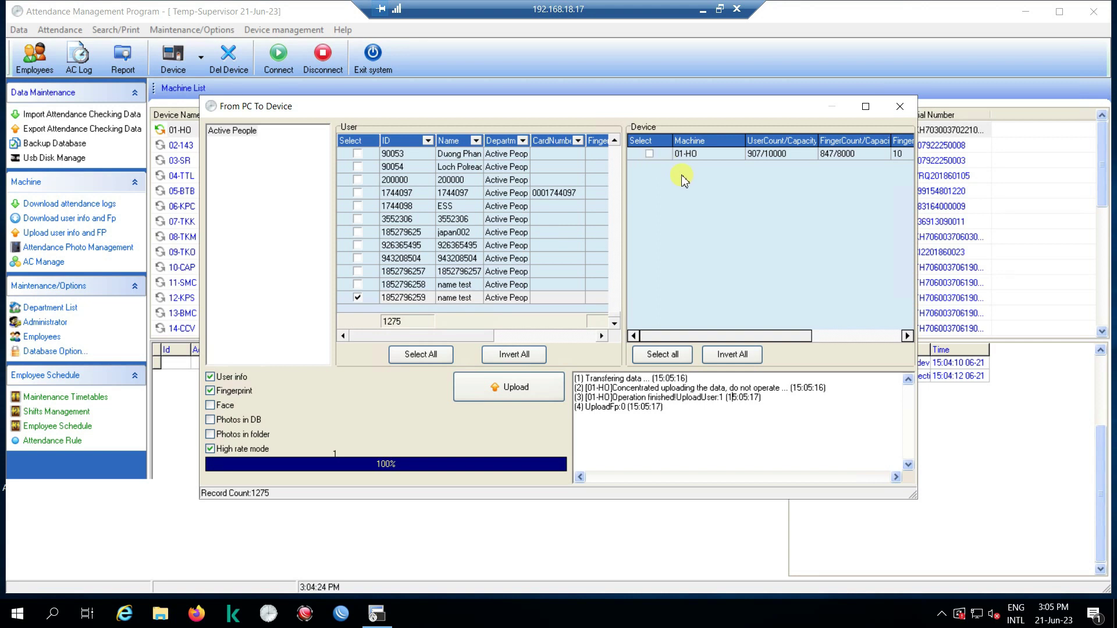
pyautogui.click(641, 407)
pyautogui.moveTo(586, 407); pyautogui.dragTo(691, 410)
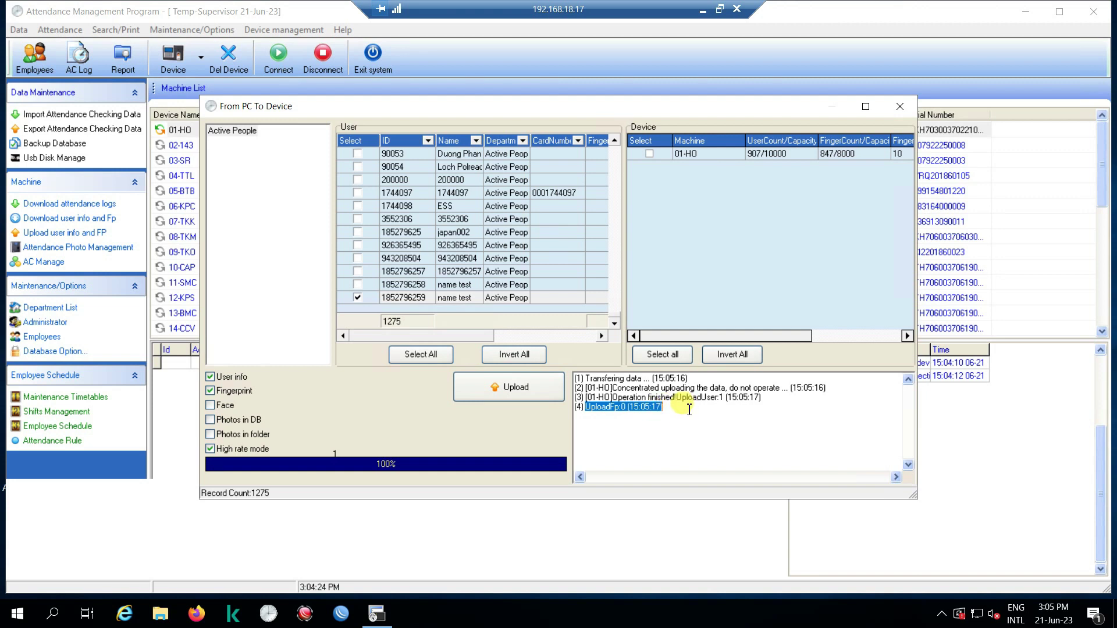
pyautogui.moveTo(688, 410); pyautogui.dragTo(678, 413)
pyautogui.click(676, 411)
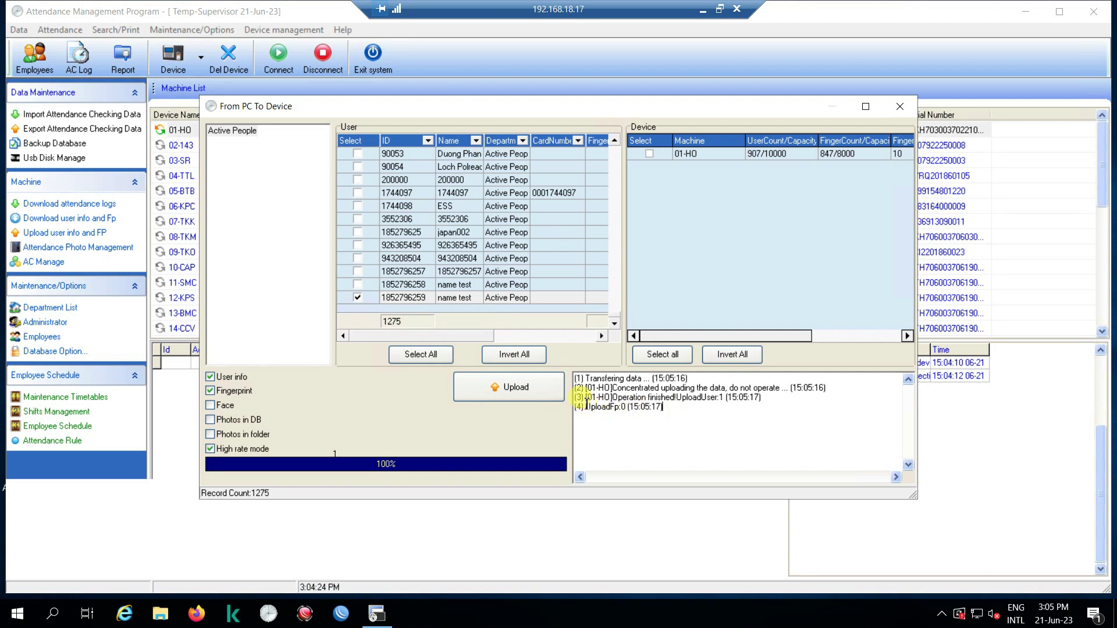
pyautogui.moveTo(588, 407); pyautogui.dragTo(726, 402)
pyautogui.click(701, 398)
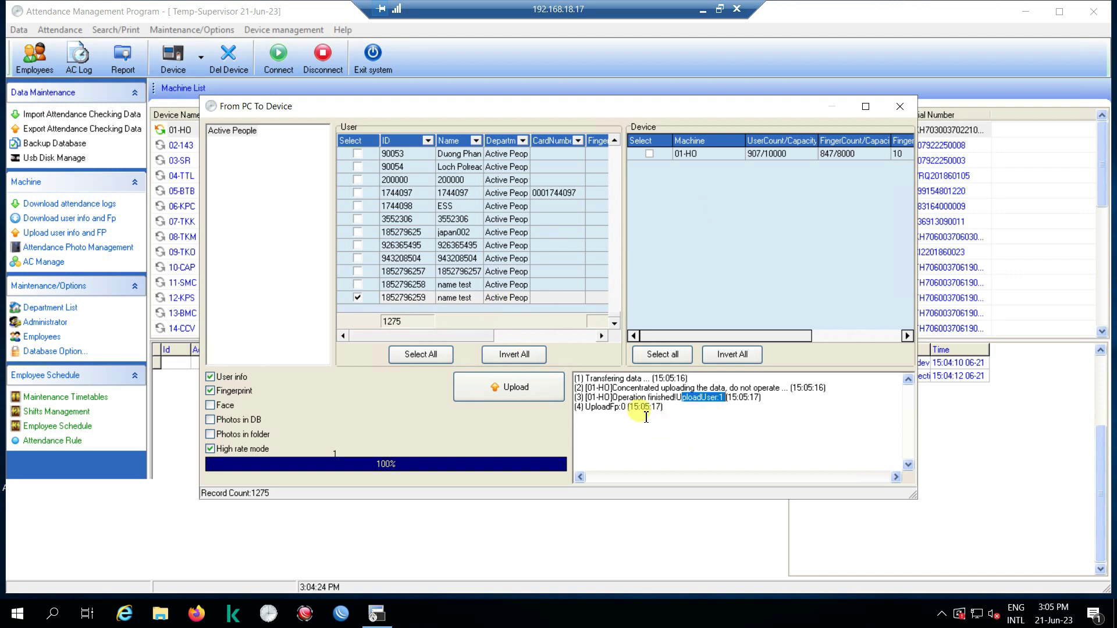
pyautogui.click(631, 407)
pyautogui.moveTo(611, 407); pyautogui.dragTo(668, 410)
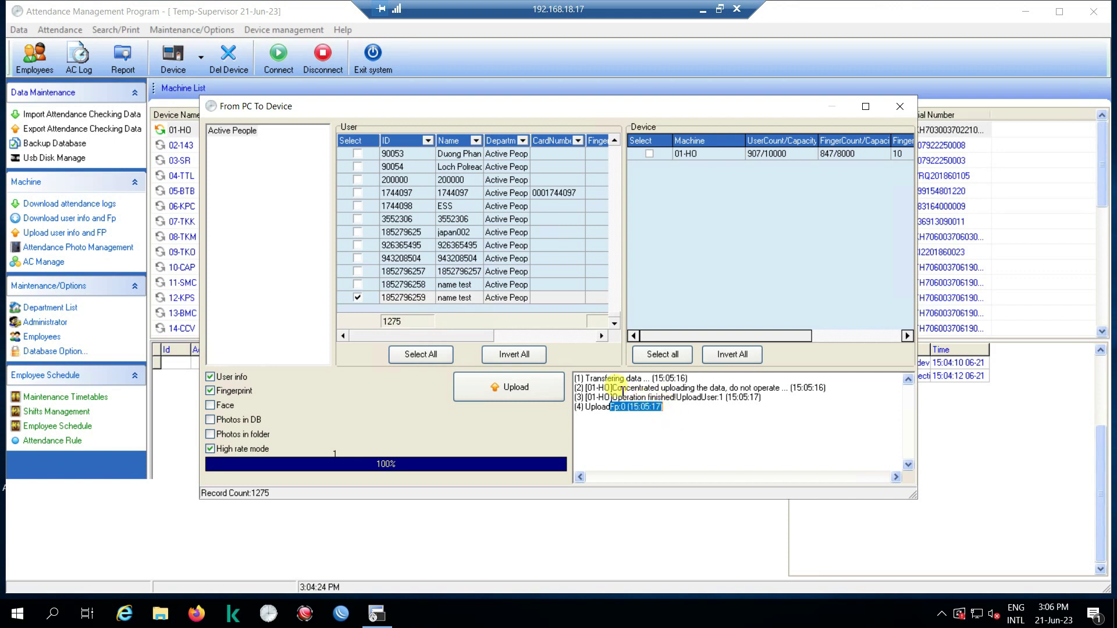
pyautogui.click(630, 410)
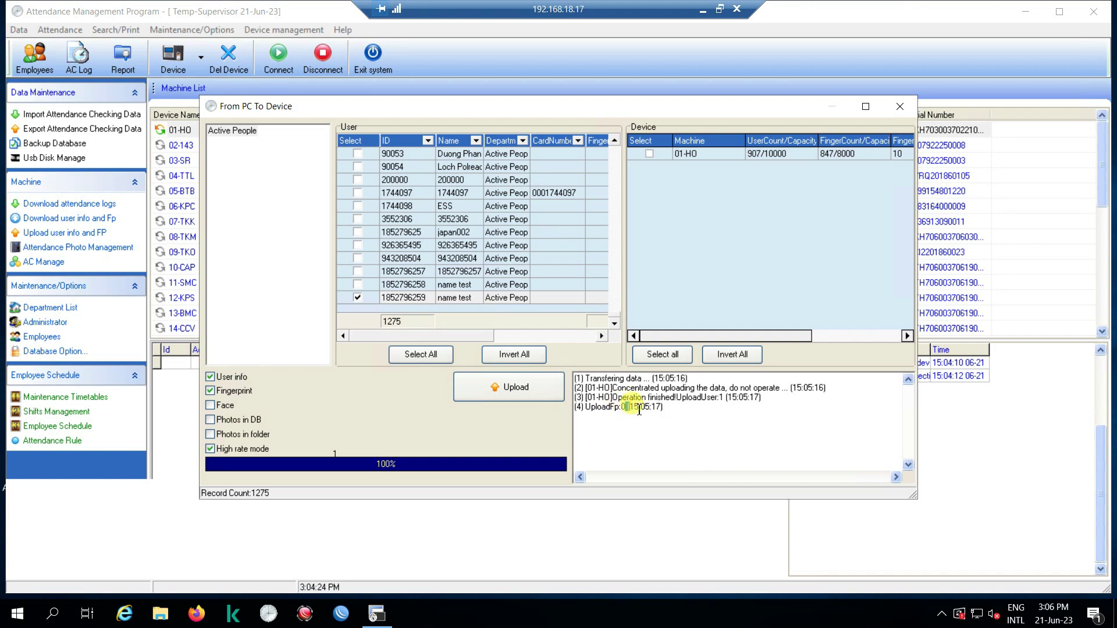